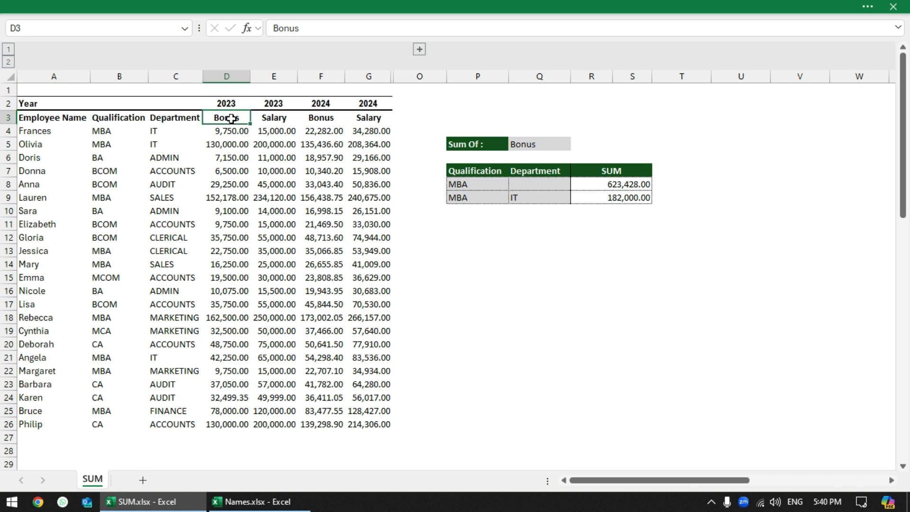
click(242, 101)
click(268, 103)
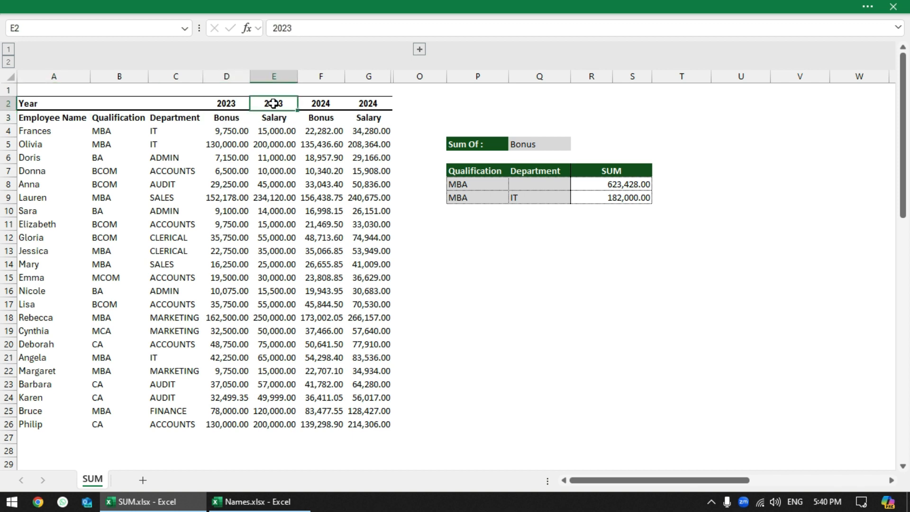
click(313, 104)
click(355, 104)
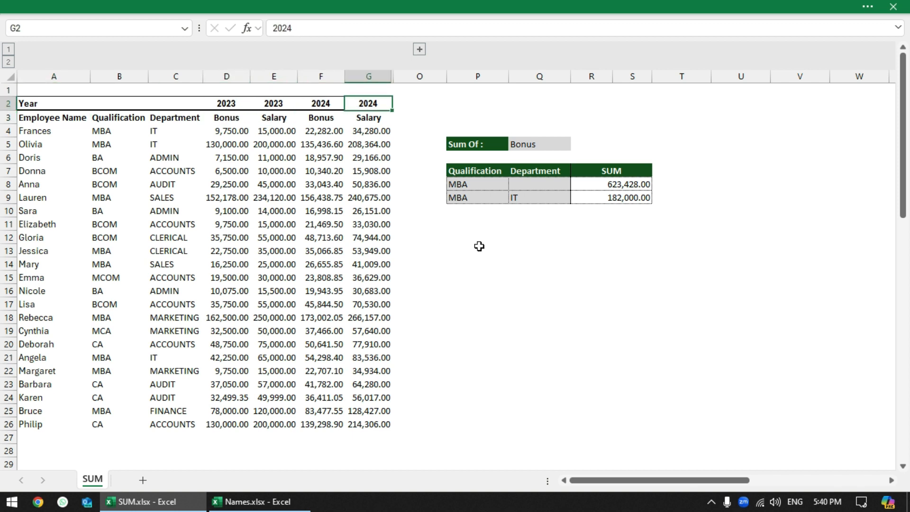
Set the Sum Of selector in Q5 to Salary.
click(563, 141)
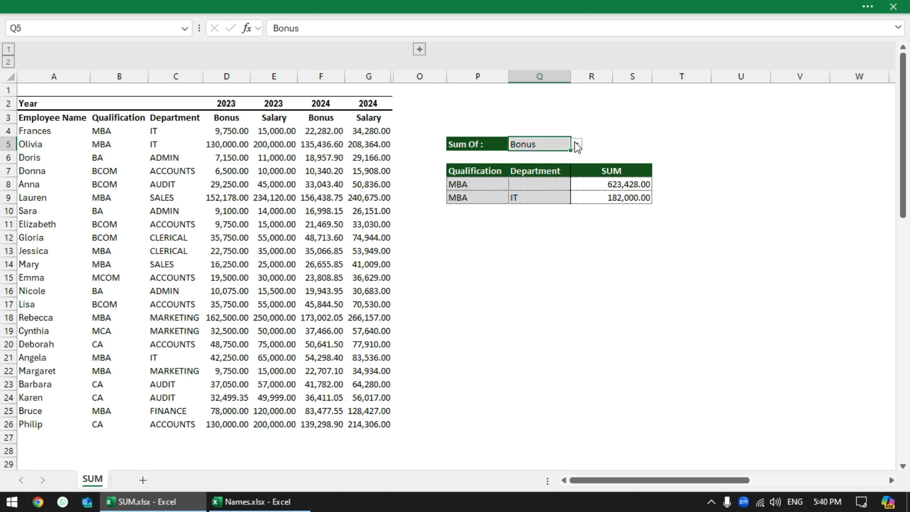
click(577, 145)
click(555, 169)
drag(487, 197, 521, 197)
click(521, 197)
click(484, 183)
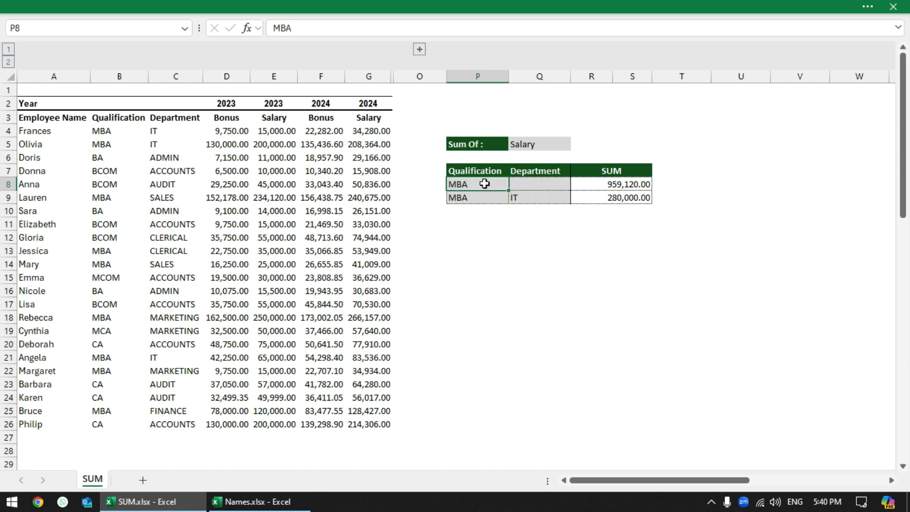
click(546, 198)
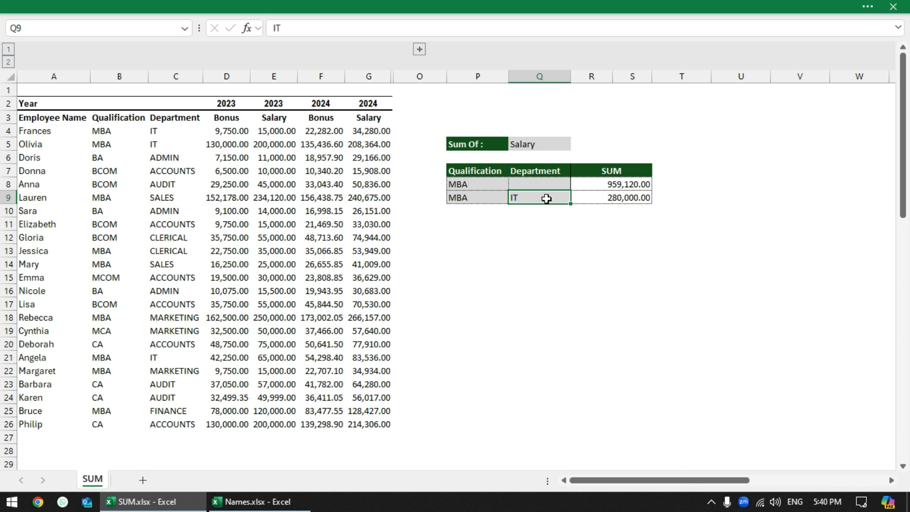
Expand the grouped columns H to N and enter =B4:B26=P9 in I4 to test each qualification against the MBA criterion.
click(419, 50)
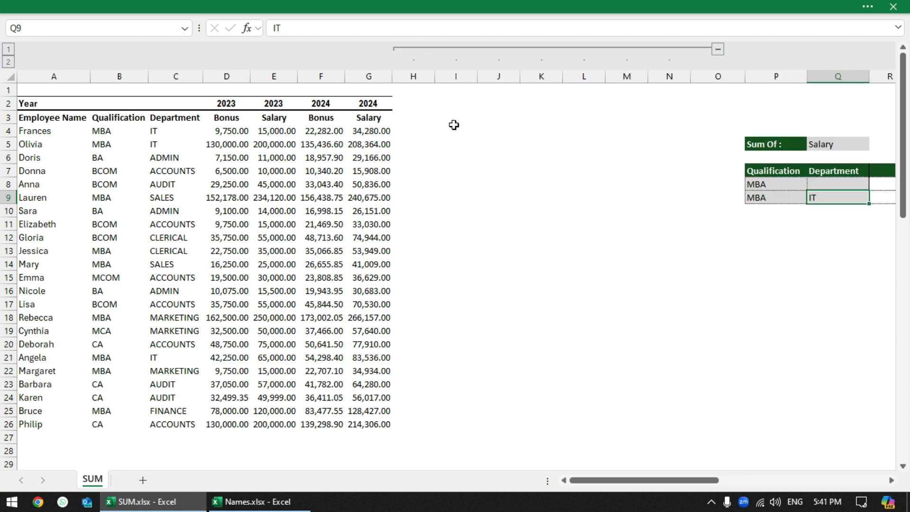
drag(771, 197, 819, 197)
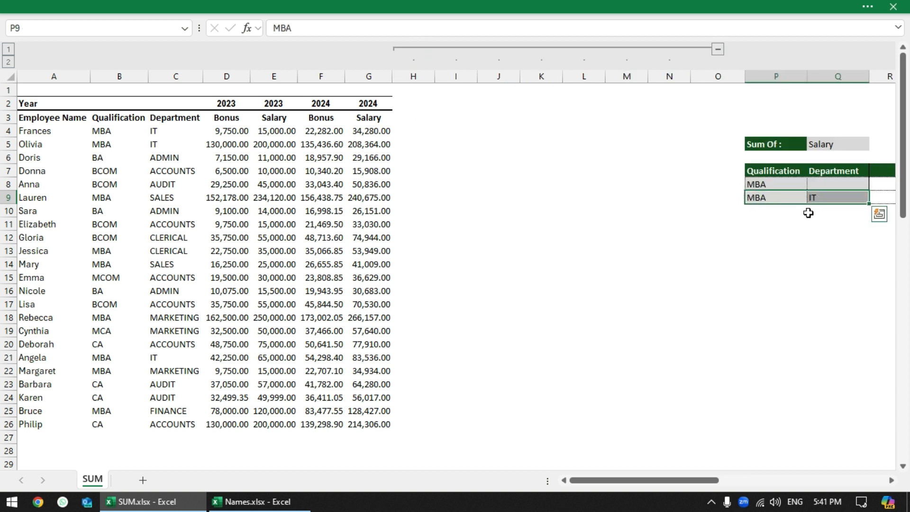
click(452, 121)
key(Down)
text(=)
drag(126, 131, 130, 423)
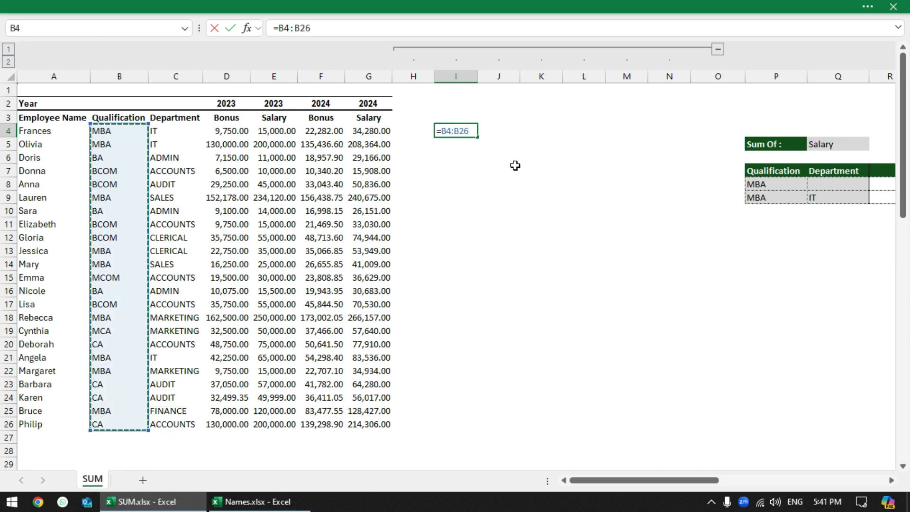
text(=)
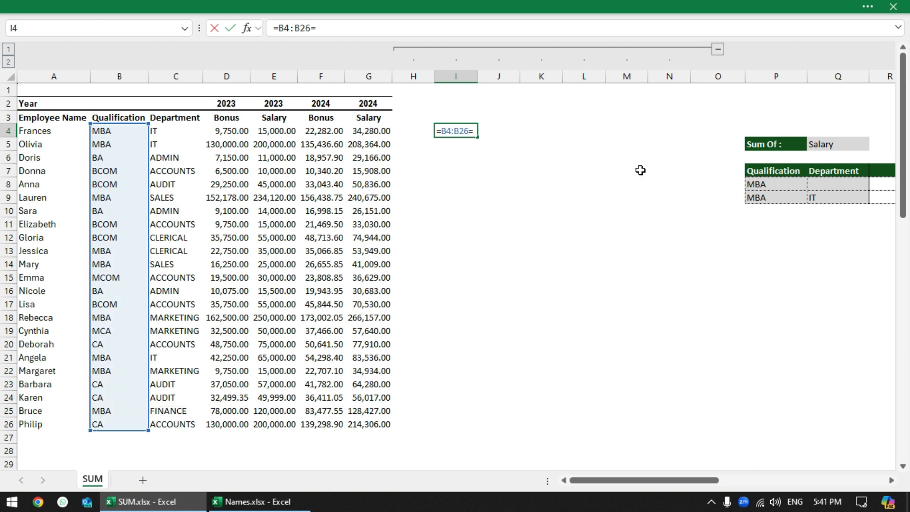
click(779, 200)
key(Return)
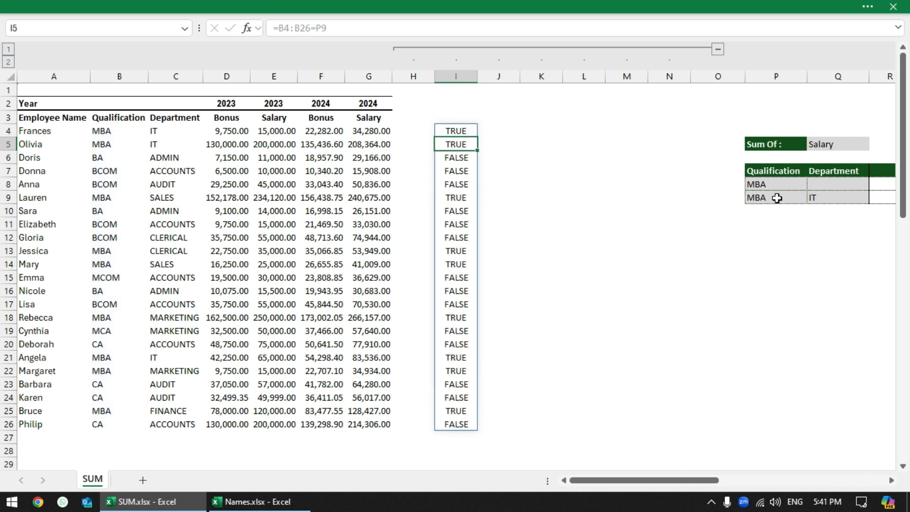
click(450, 128)
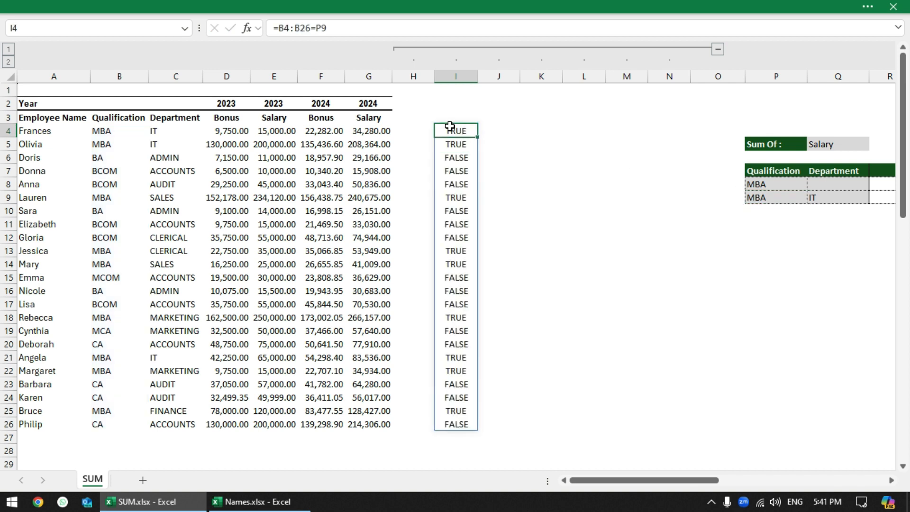
Enter =C4:C26=Q9 in J4 to test each department against the IT criterion.
click(502, 128)
text(=)
drag(177, 132, 182, 425)
text(=)
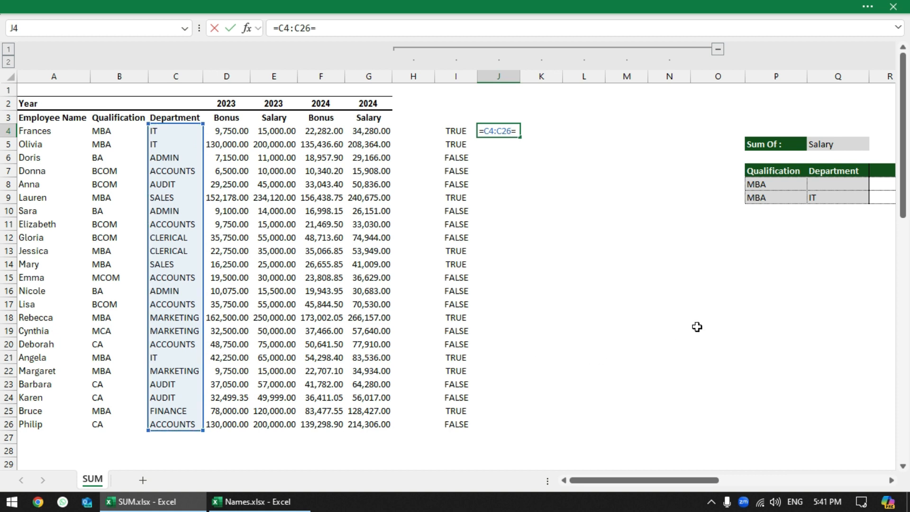
click(844, 197)
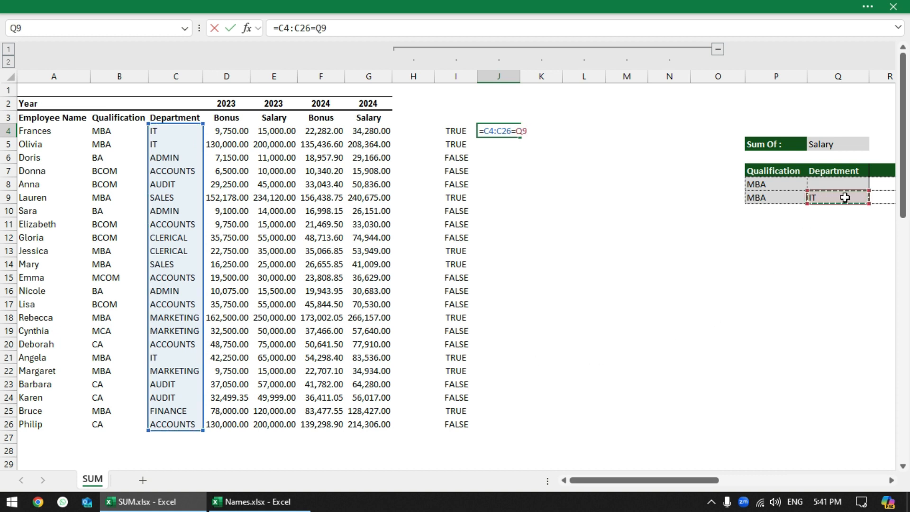
key(Return)
click(463, 130)
click(498, 130)
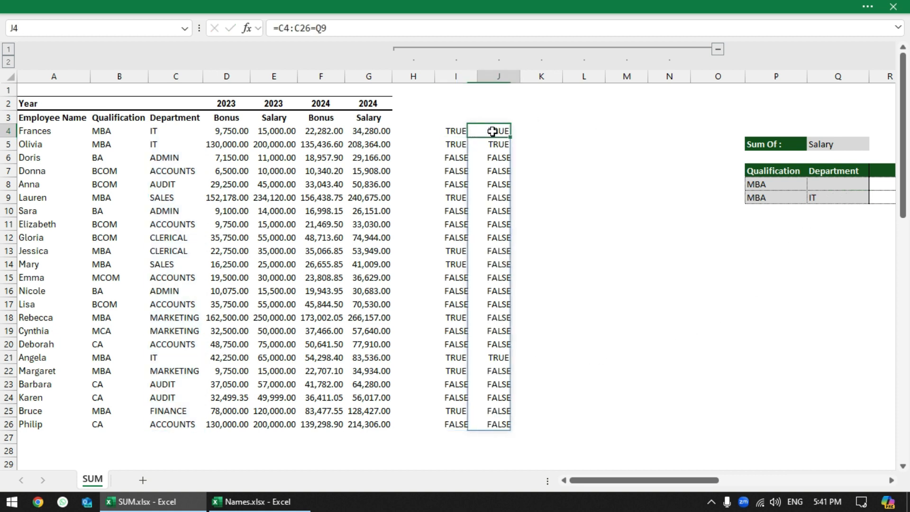
Enter =I4#*J4# in K4 to multiply the two spilled test arrays.
click(559, 133)
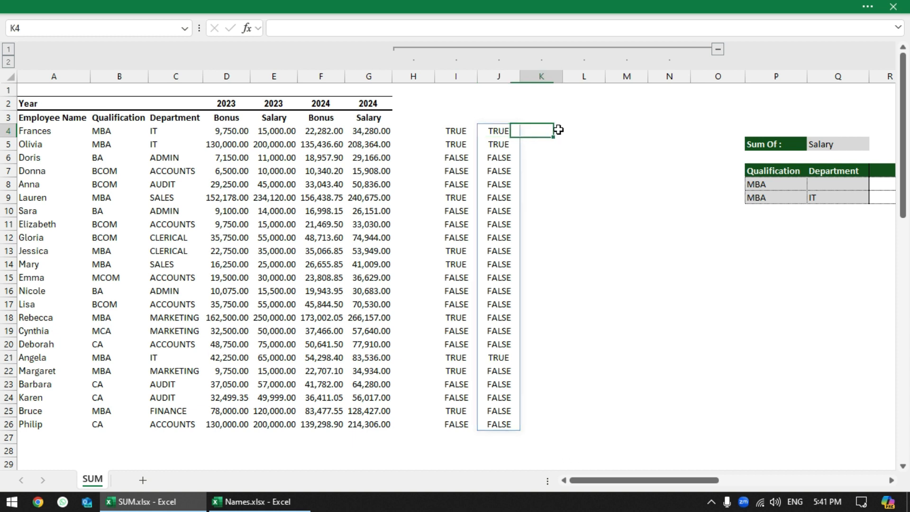
text(=)
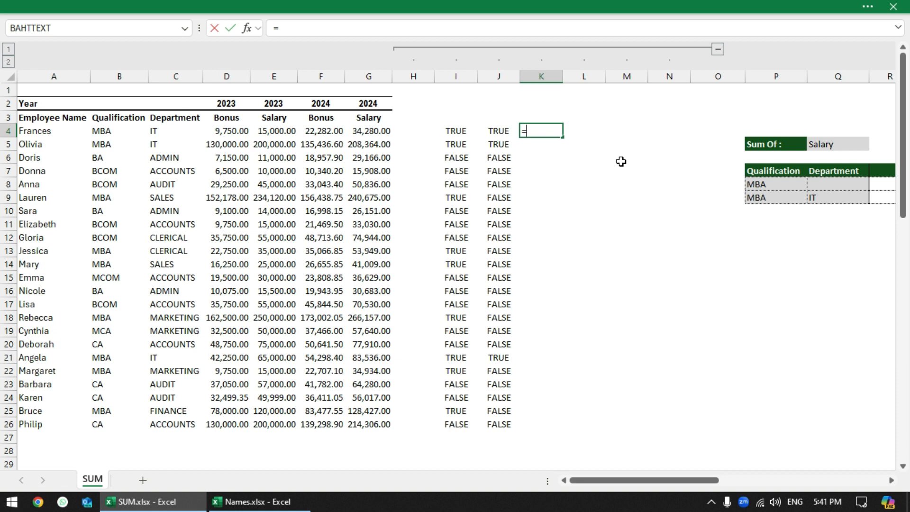
drag(450, 131, 472, 421)
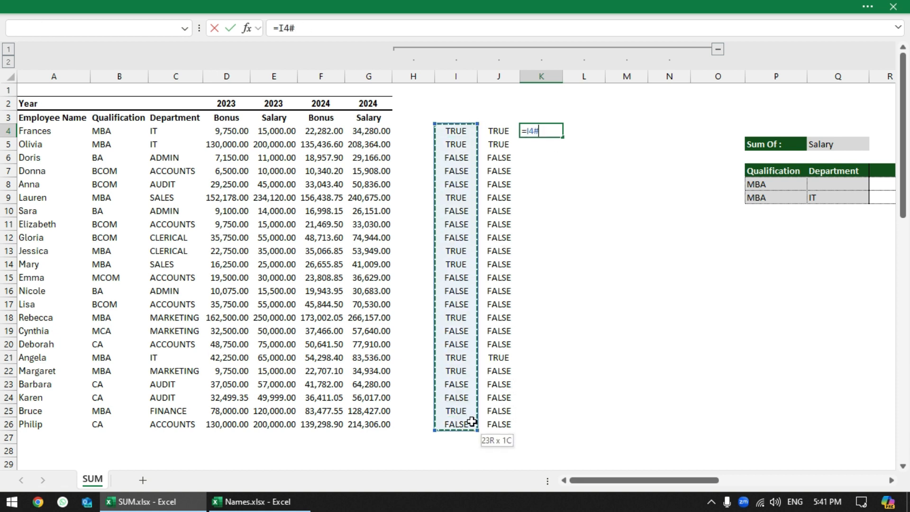
text(*)
drag(497, 138, 494, 432)
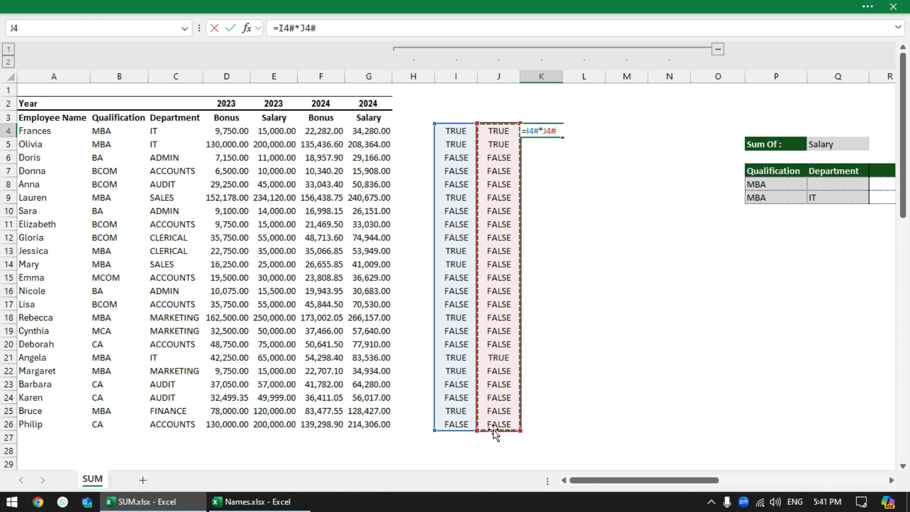
key(Return)
click(534, 132)
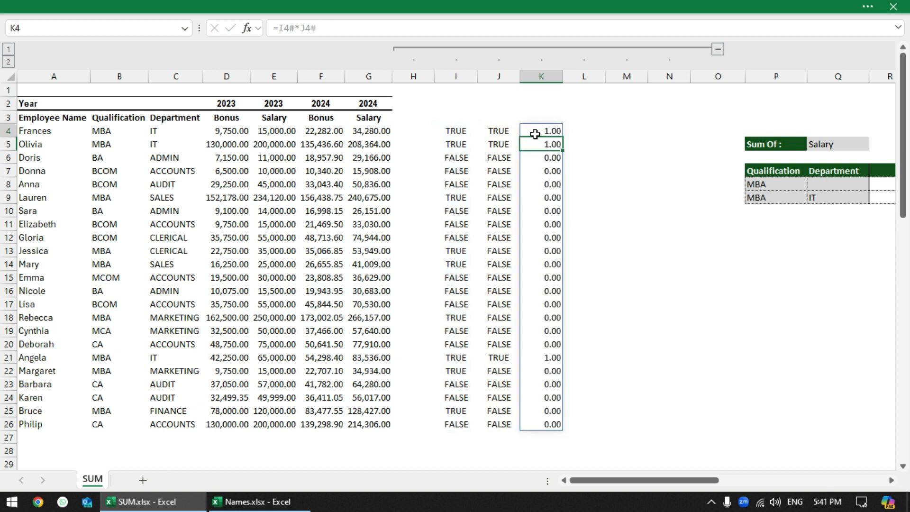
Compare the products in column K with the TRUE and FALSE test results in columns I and J.
click(538, 169)
click(540, 305)
click(544, 384)
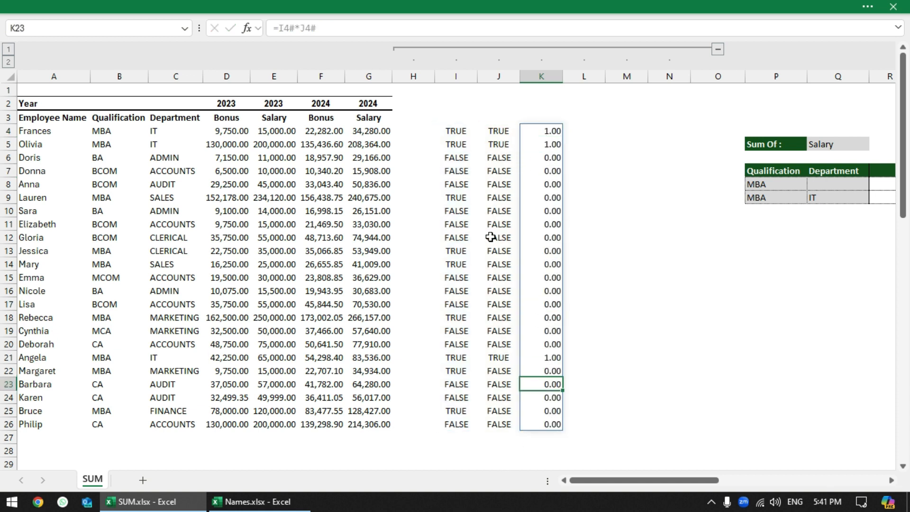
drag(448, 130, 498, 131)
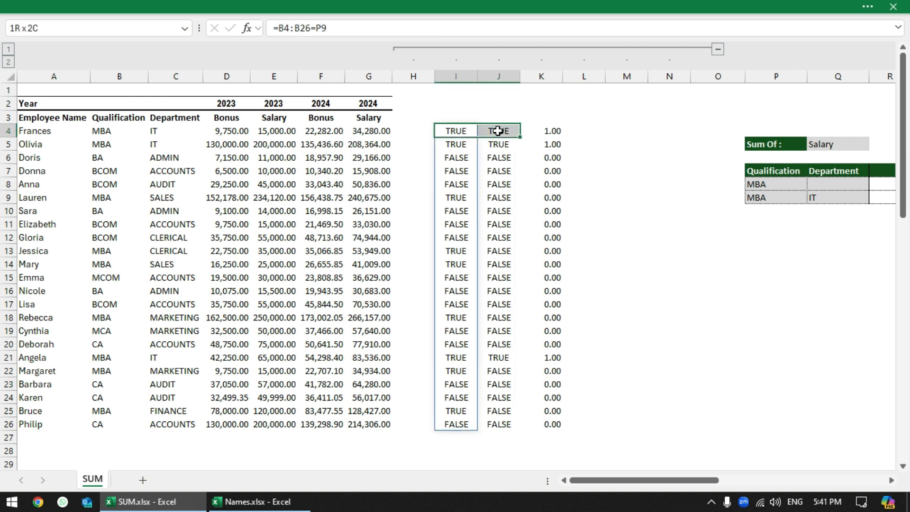
click(550, 132)
click(457, 185)
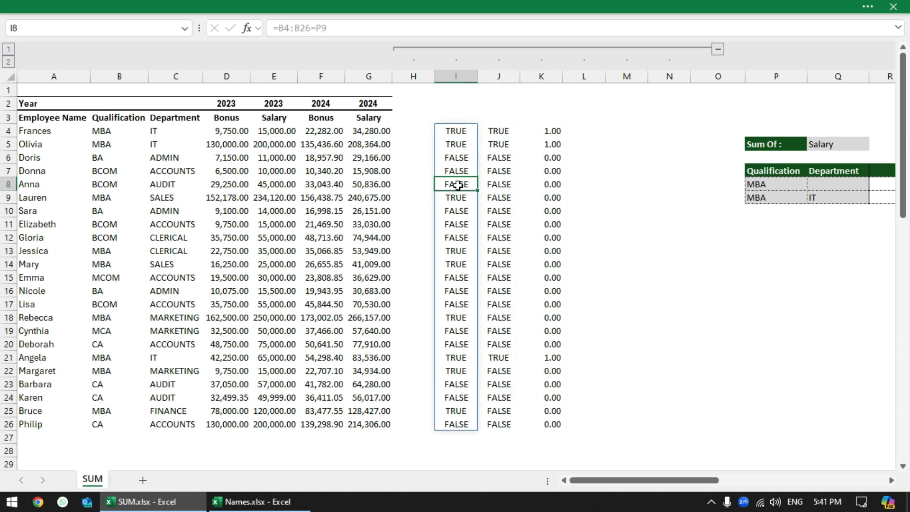
click(454, 159)
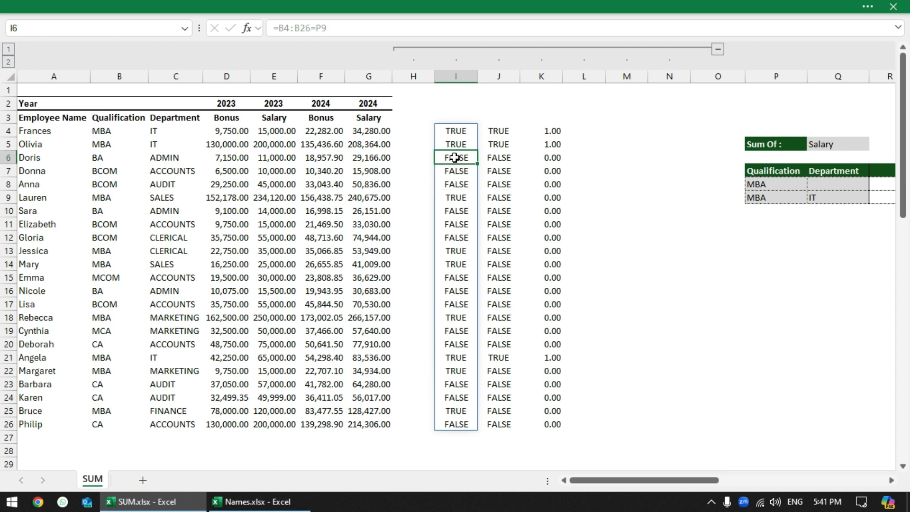
click(544, 159)
click(548, 285)
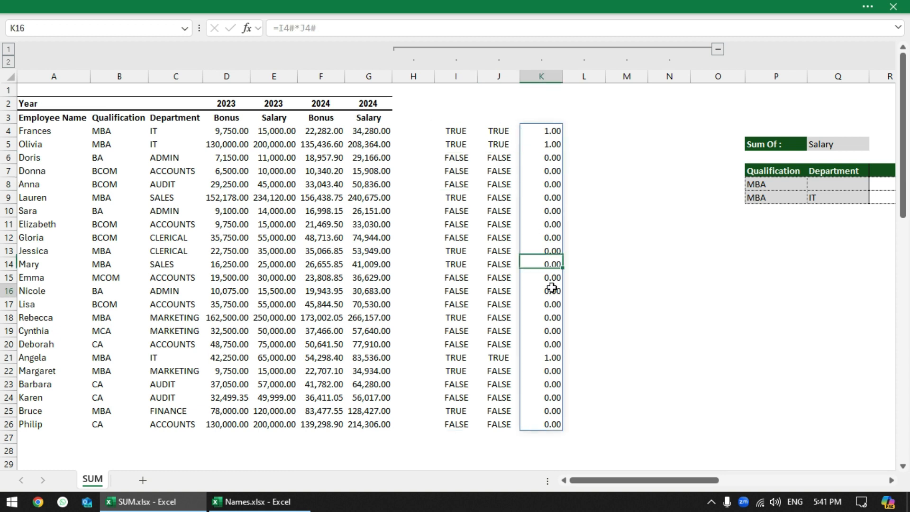
drag(452, 262, 543, 263)
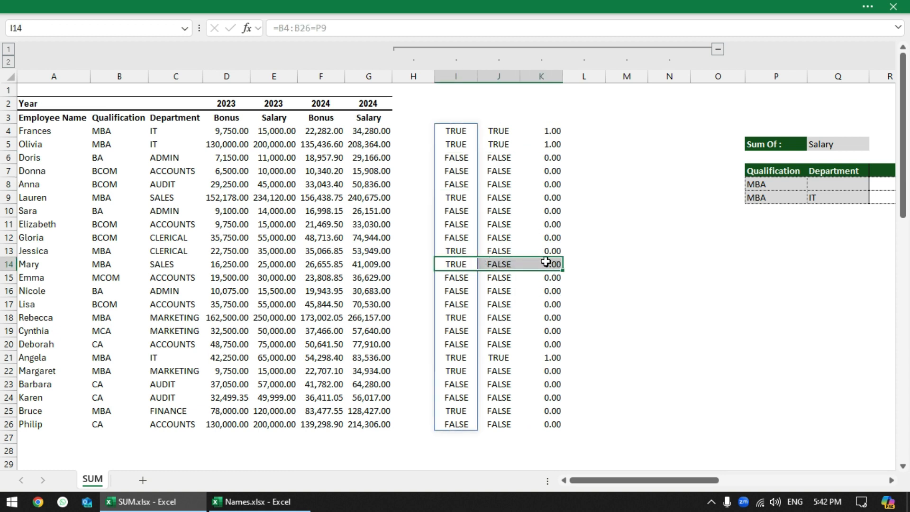
click(539, 134)
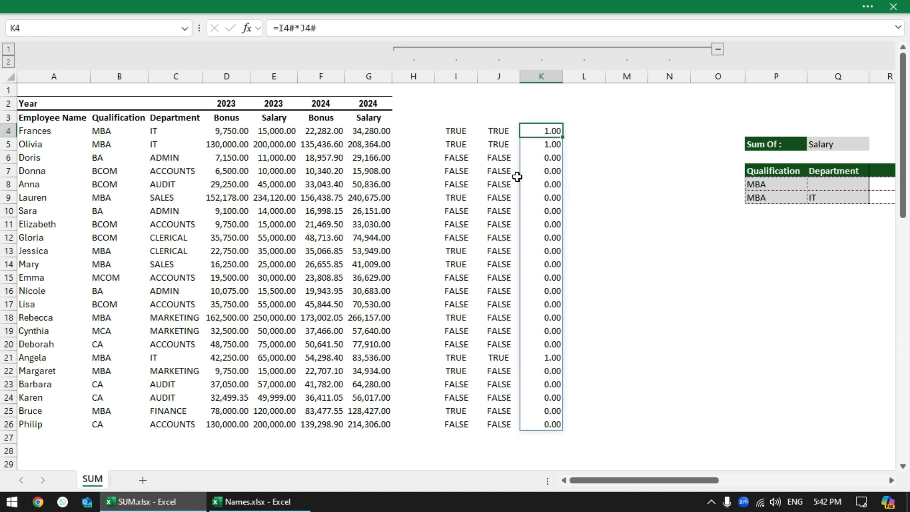
Enter =K4#*E4:E26 in L4 to multiply the match flags by the 2023 salaries, and autofit column L.
click(596, 129)
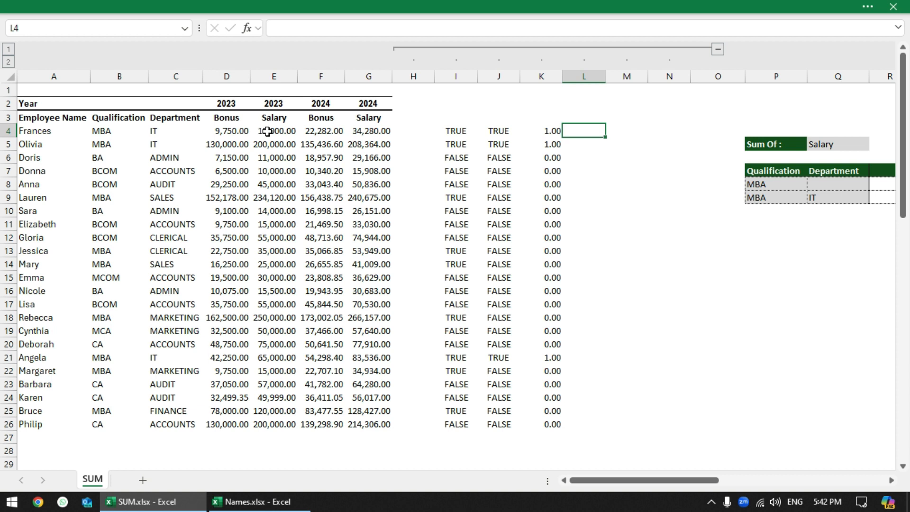
text(=)
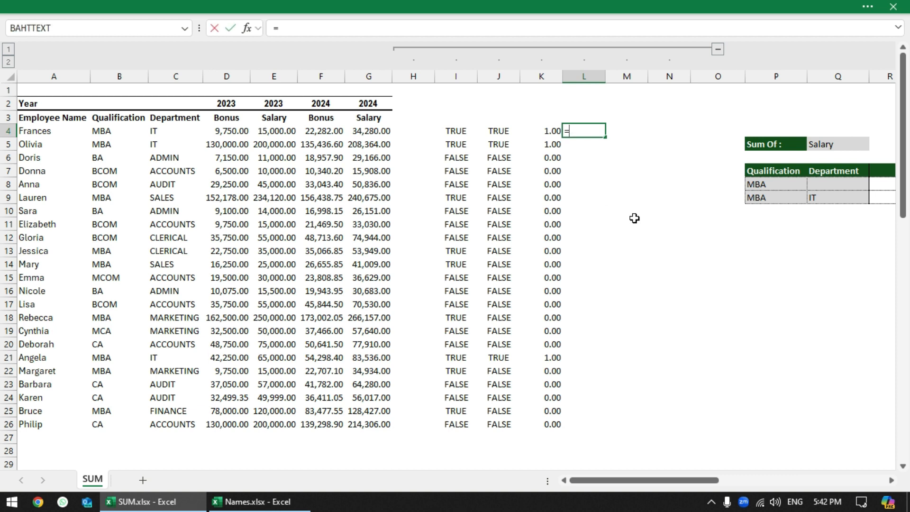
drag(542, 131, 544, 424)
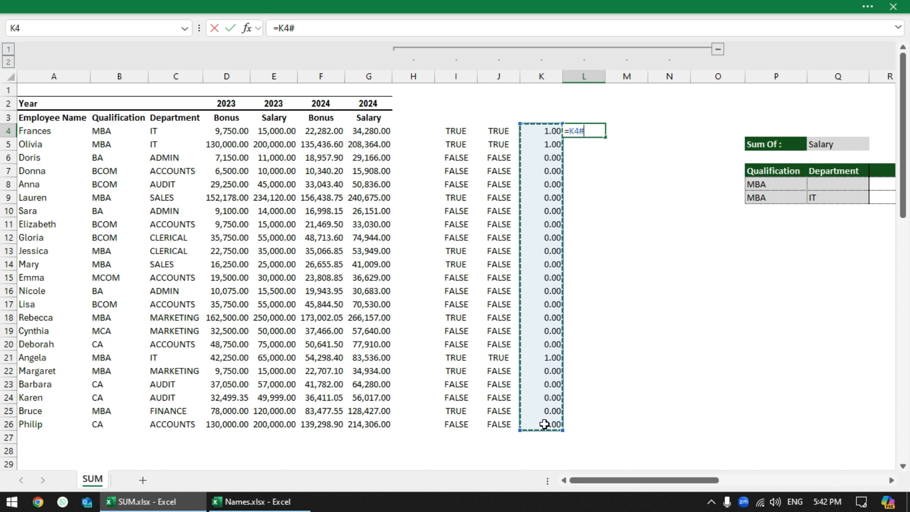
text(*)
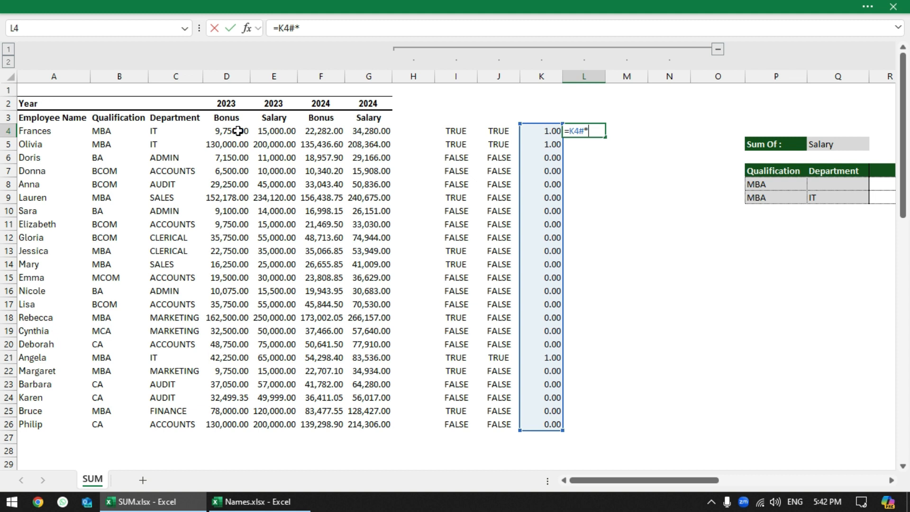
drag(276, 132, 270, 418)
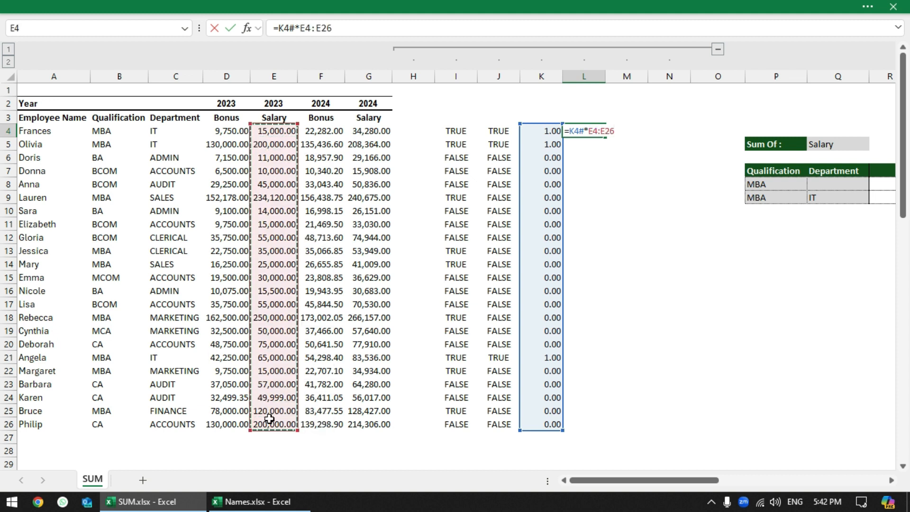
key(Return)
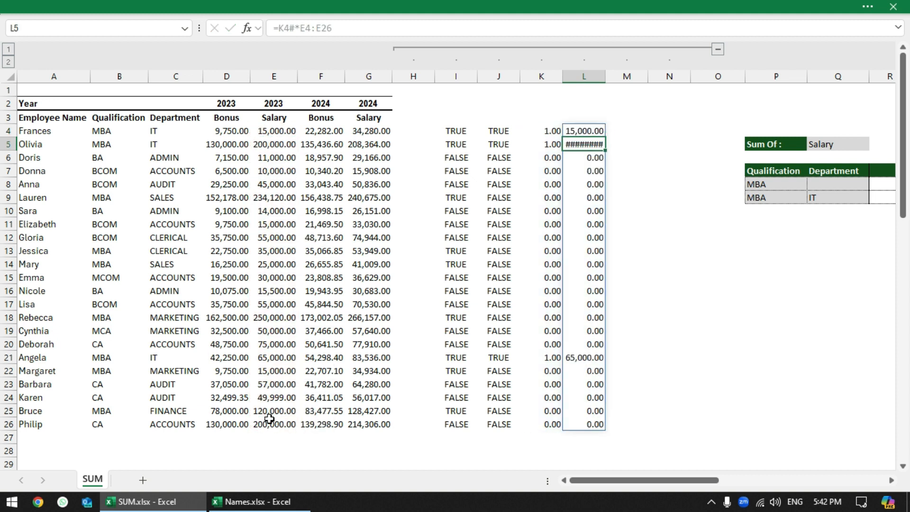
double_click(604, 74)
drag(454, 130, 587, 142)
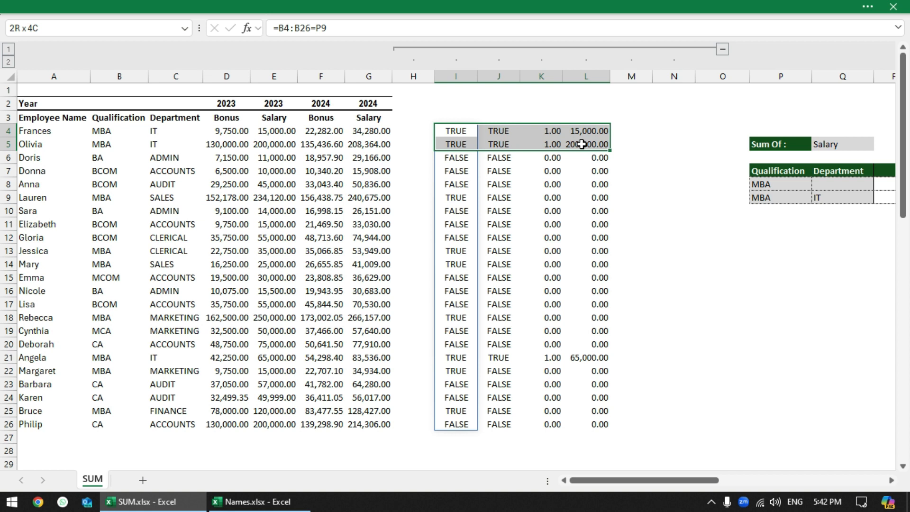
click(585, 142)
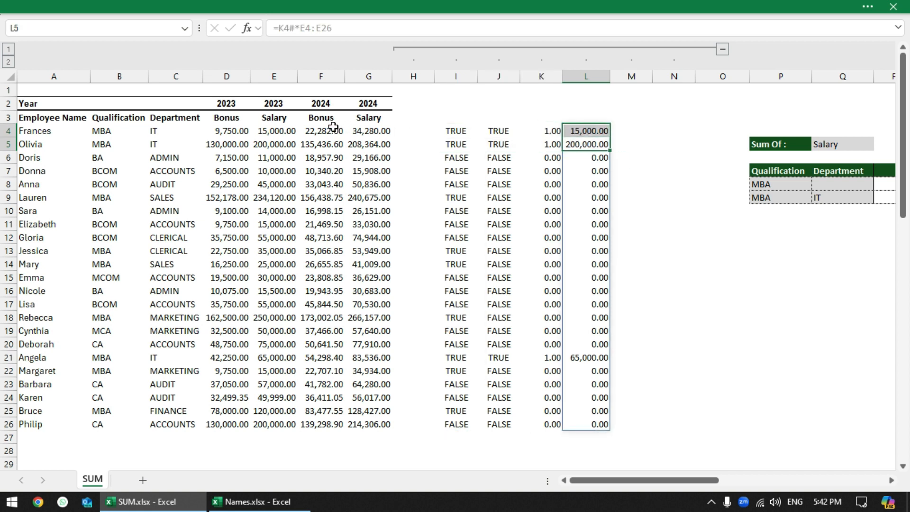
click(277, 131)
drag(600, 156, 589, 344)
click(593, 160)
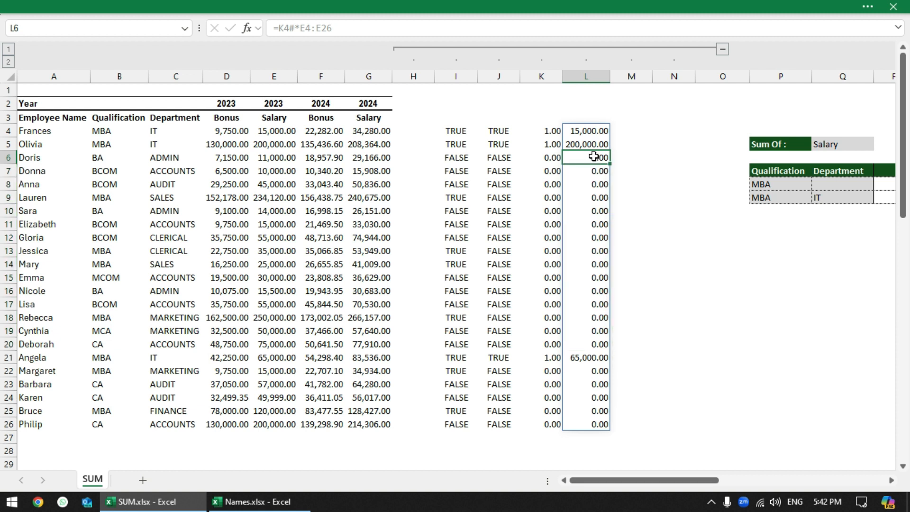
Try both options of the Sum Of selector in Q5, leaving it set to Bonus.
click(590, 130)
click(868, 145)
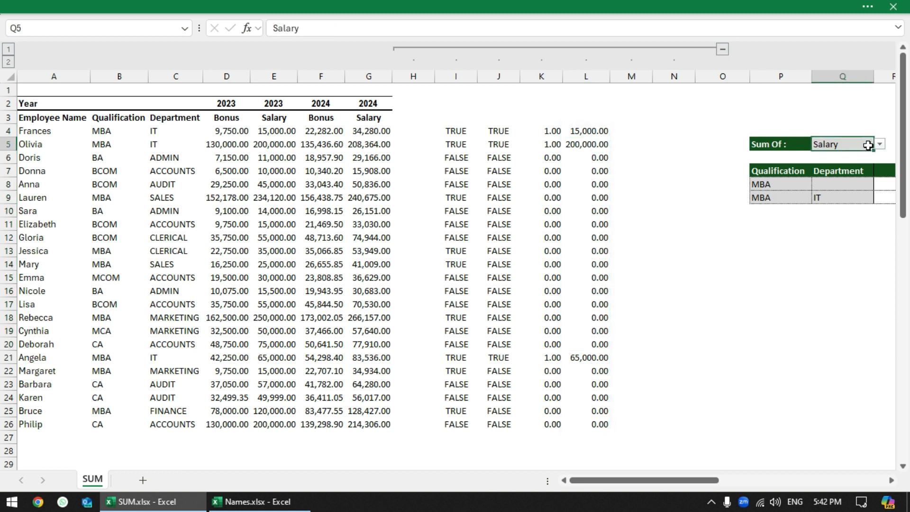
click(879, 145)
click(851, 157)
click(879, 144)
click(858, 167)
Replace the formula in L4 with =(D3:E3=Q5) to test the 2023 Bonus and Salary headers against the Sum Of selection.
double_click(586, 133)
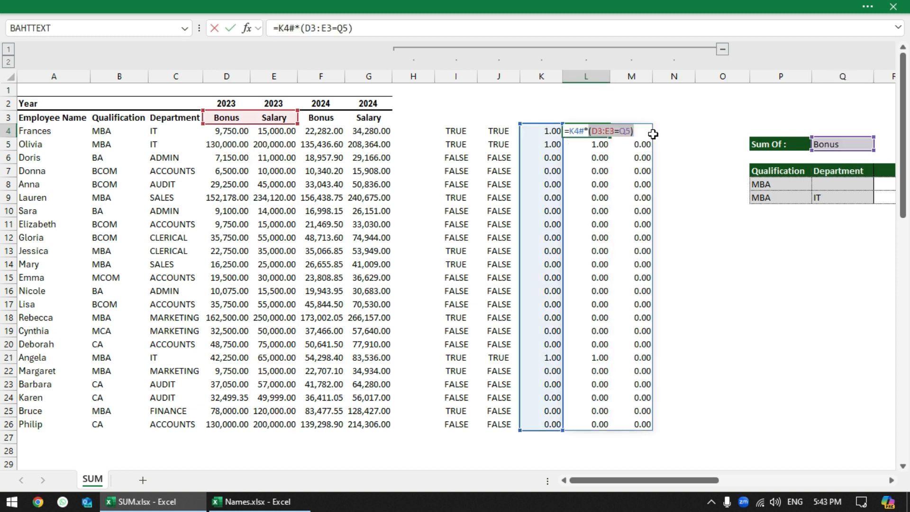
key(BackSpace)
key(BackSpace)
key(BackSpace)
key(BackSpace)
key(BackSpace)
key(BackSpace)
key(BackSpace)
key(BackSpace)
key(BackSpace)
key(BackSpace)
key(BackSpace)
key(Return)
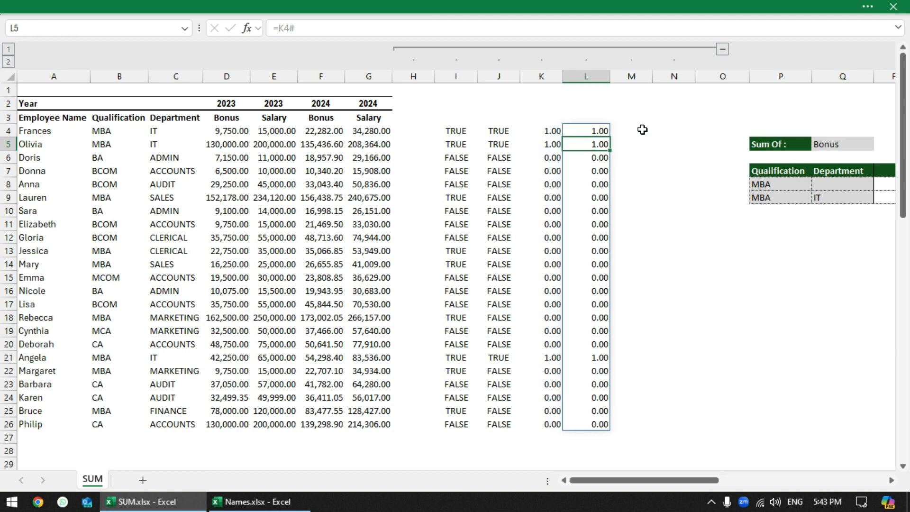
key(Up)
key(Delete)
text(=)
key(Return)
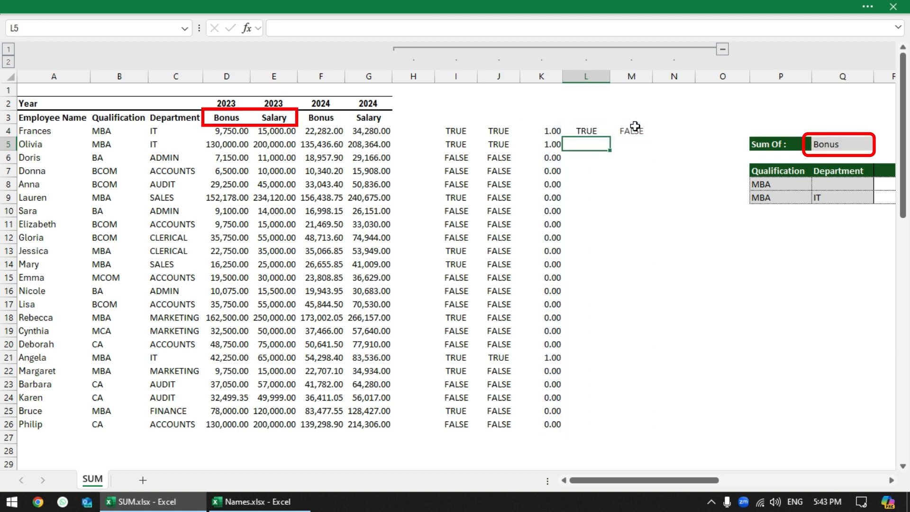
Enter =K4#*L4# in N4 to multiply the row match flags by the two header tests.
click(598, 132)
click(643, 133)
click(834, 148)
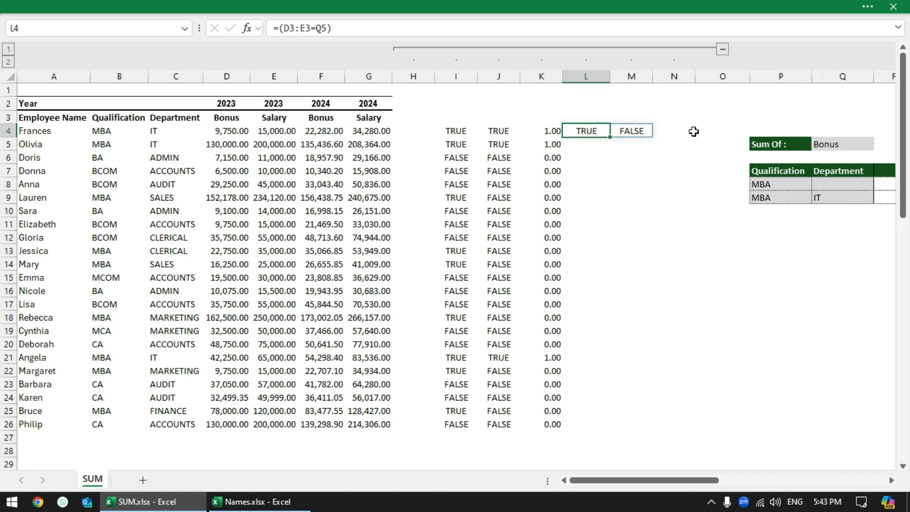
drag(549, 132, 552, 427)
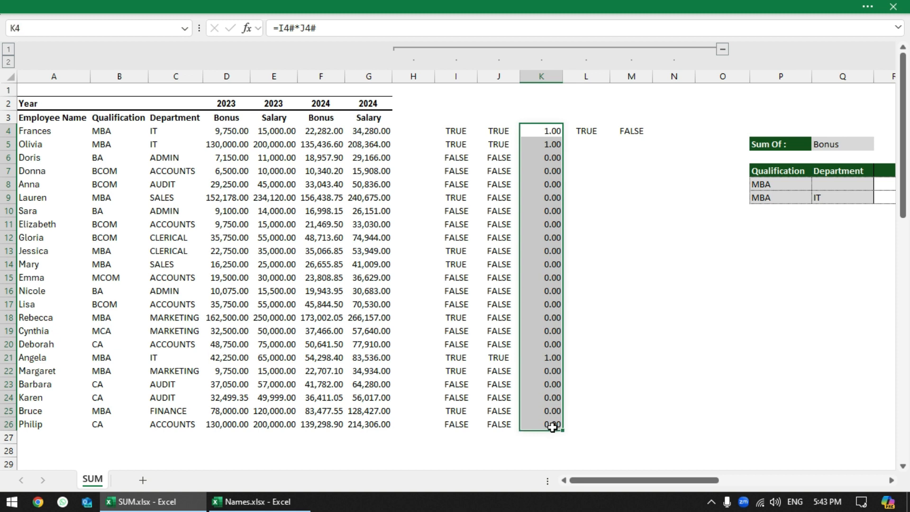
drag(587, 131, 629, 131)
click(668, 134)
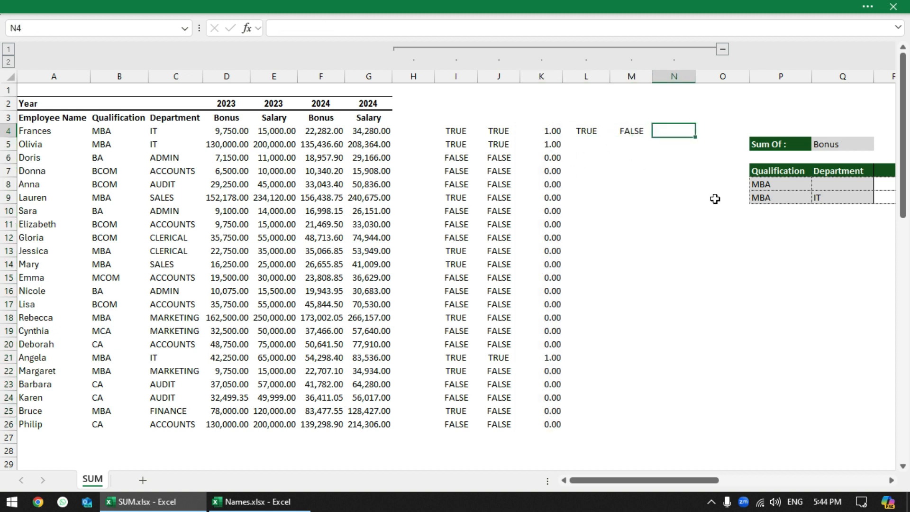
text(=)
drag(552, 131, 560, 419)
text(*)
click(593, 132)
text(#)
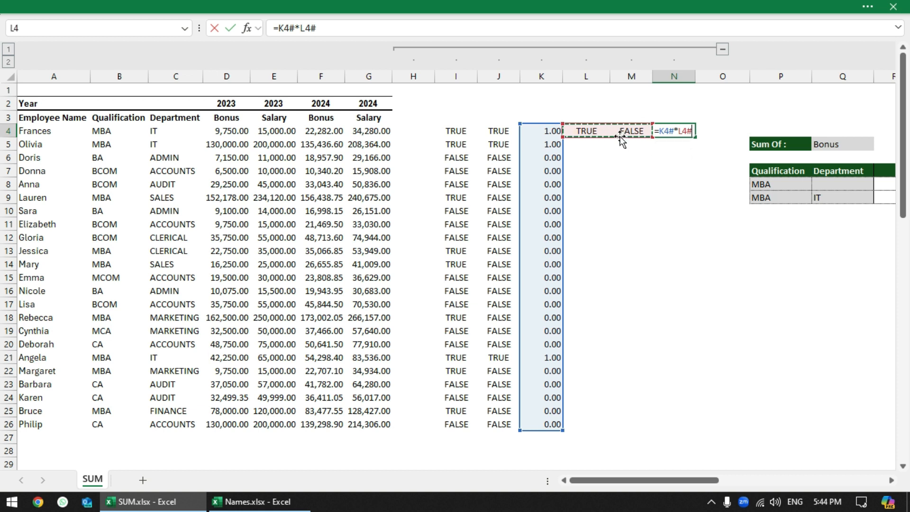
key(Return)
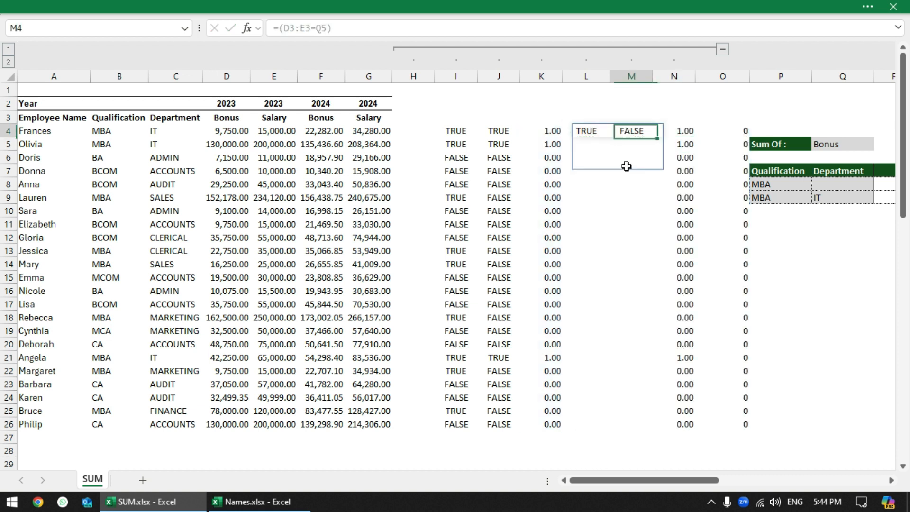
Compare the two-column product spilled from N4 with the flags in column K and the header tests in L4:M4.
drag(621, 140, 631, 450)
drag(734, 425, 672, 419)
click(589, 131)
click(668, 128)
drag(539, 136, 553, 422)
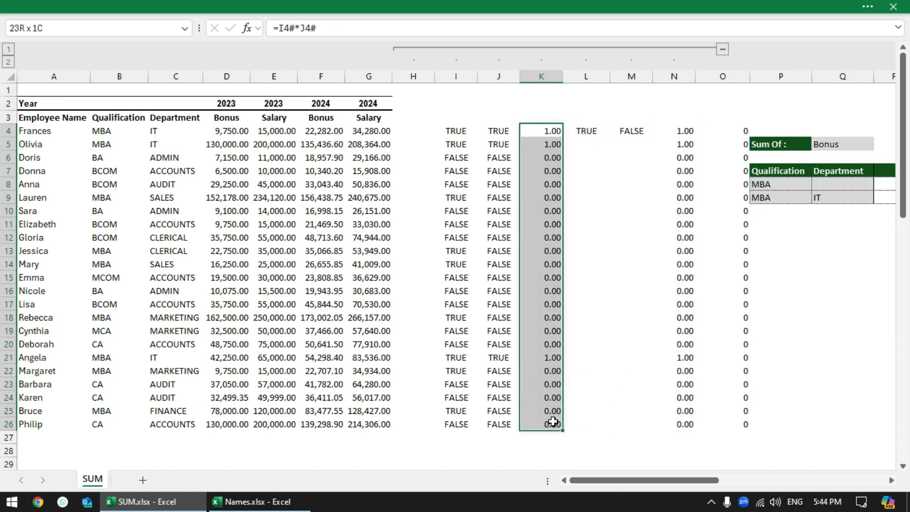
click(584, 130)
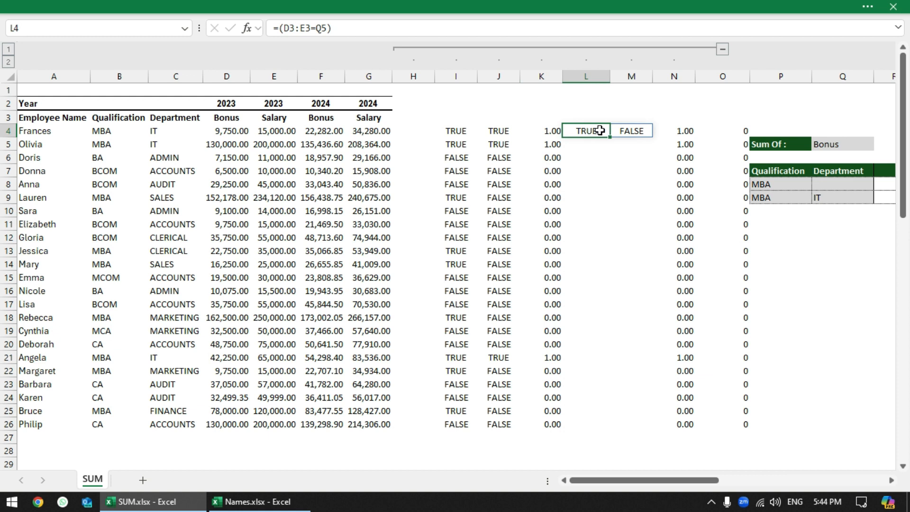
click(630, 130)
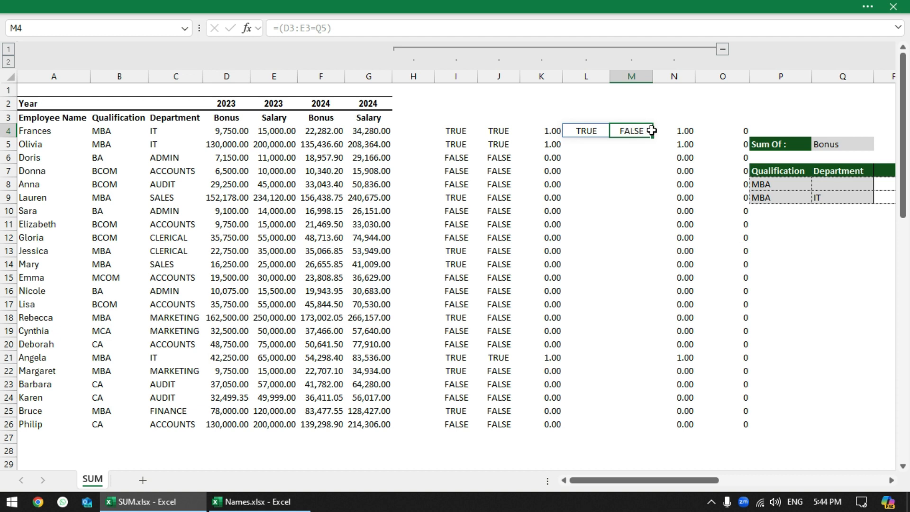
Set the Sum Of selector in Q5 to Salary.
click(848, 143)
click(879, 144)
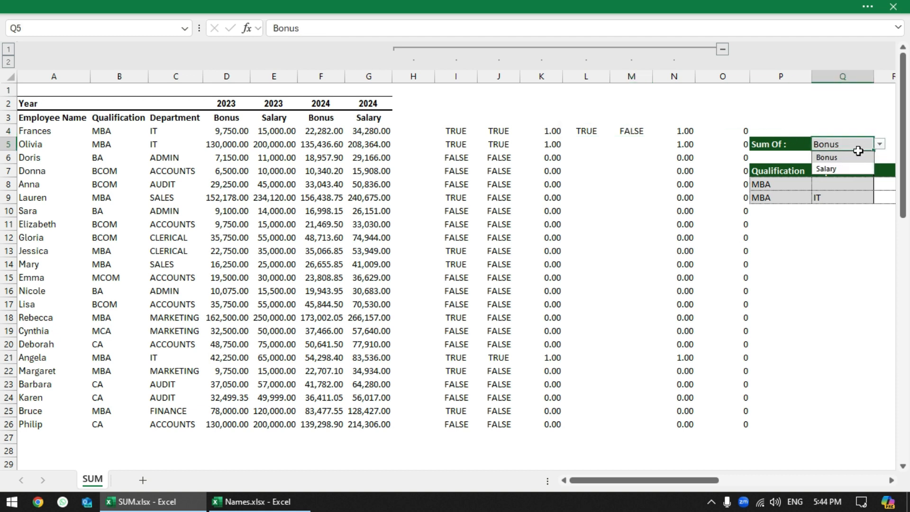
click(836, 168)
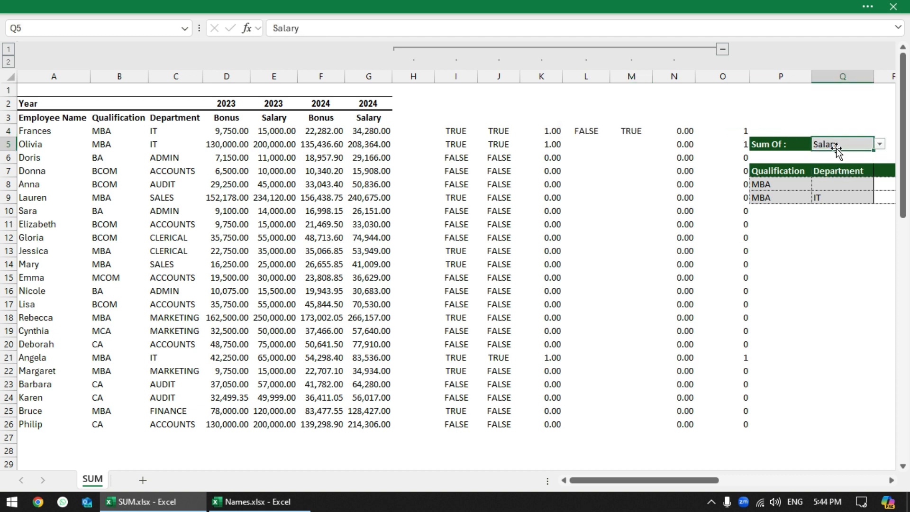
Examine how the header tests in L4:M4 and the product array in columns N and O line up with the 2023 figures.
click(621, 131)
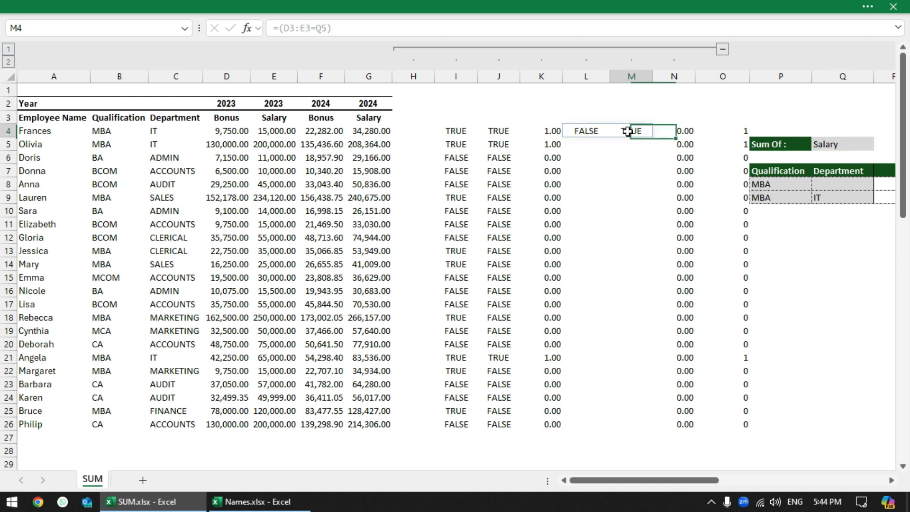
click(265, 118)
click(630, 131)
drag(585, 131, 630, 130)
drag(687, 130, 721, 428)
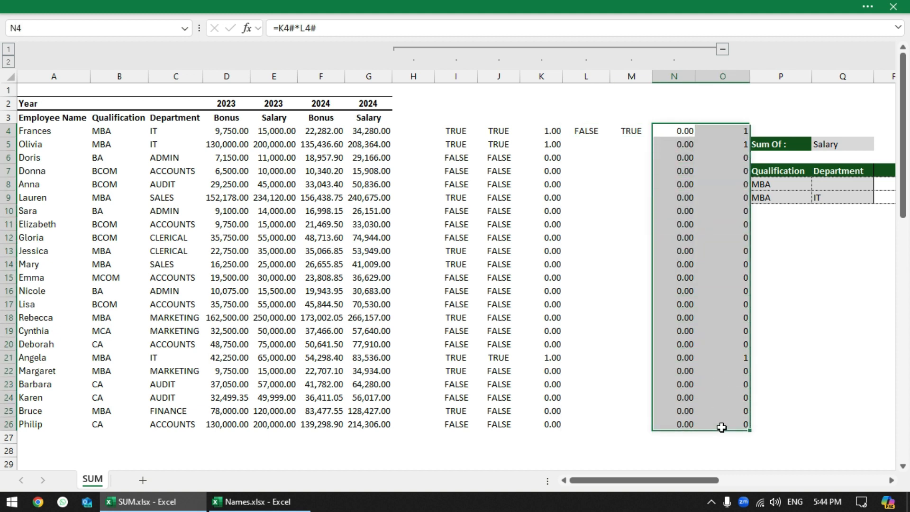
click(680, 133)
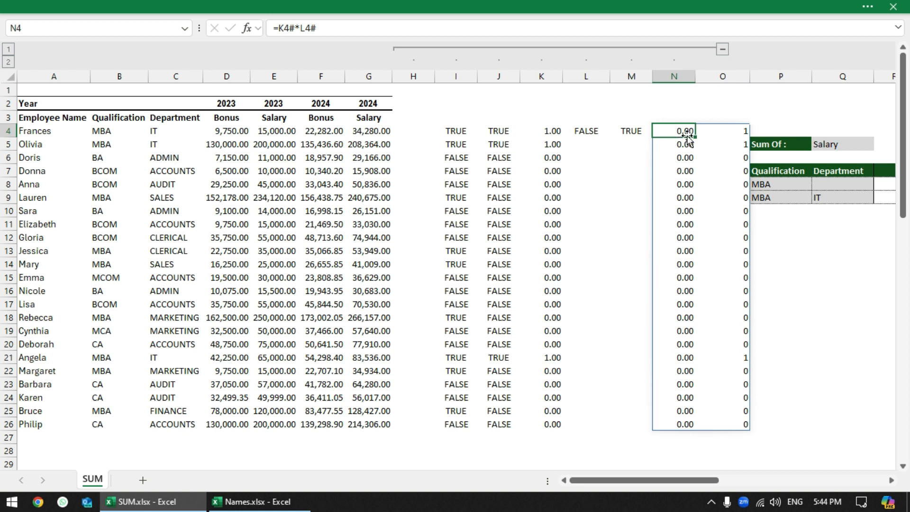
click(726, 132)
drag(246, 129, 287, 424)
Extend the formula in N4 to =K4#*L4#*D4:E26 to multiply the flags by the 2023 figures, and check the resulting array.
double_click(682, 128)
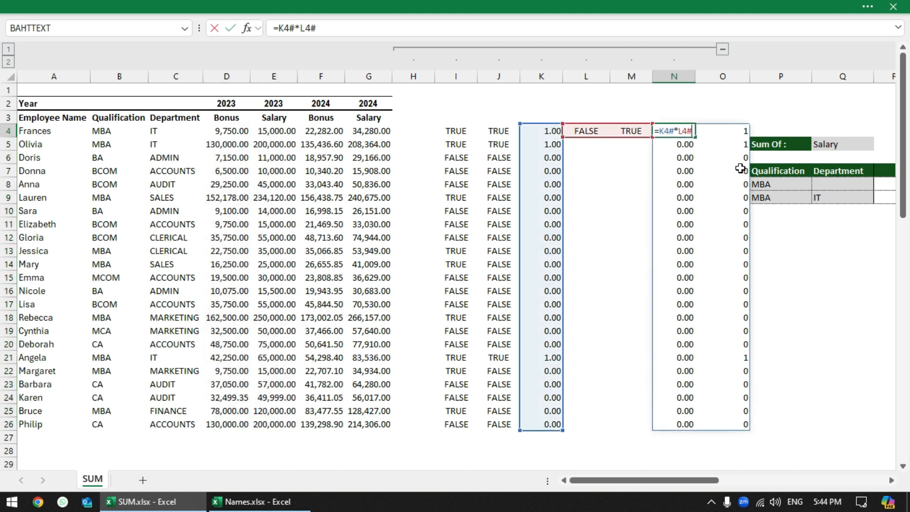
text(*)
drag(246, 128, 278, 421)
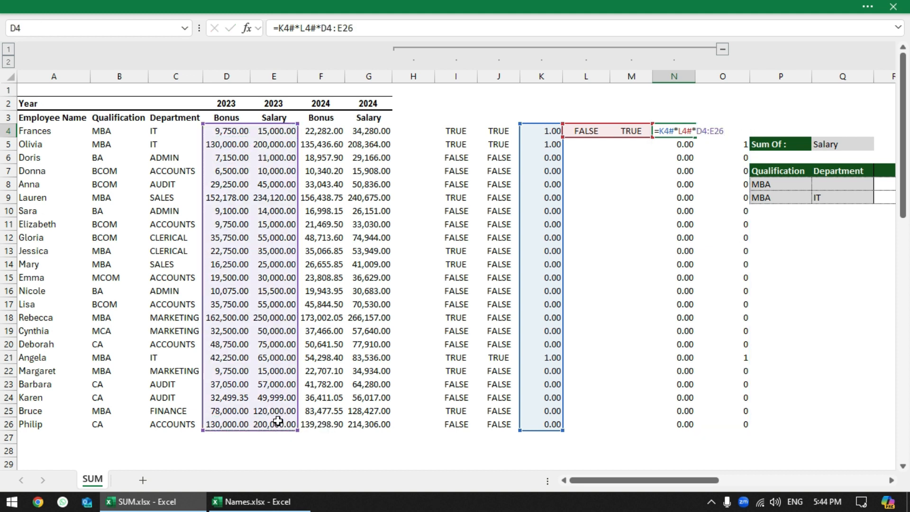
key(Return)
click(728, 129)
drag(727, 129, 717, 424)
click(676, 131)
Set the Sum Of selector in Q5 to Bonus and autofit column N.
click(862, 146)
click(880, 144)
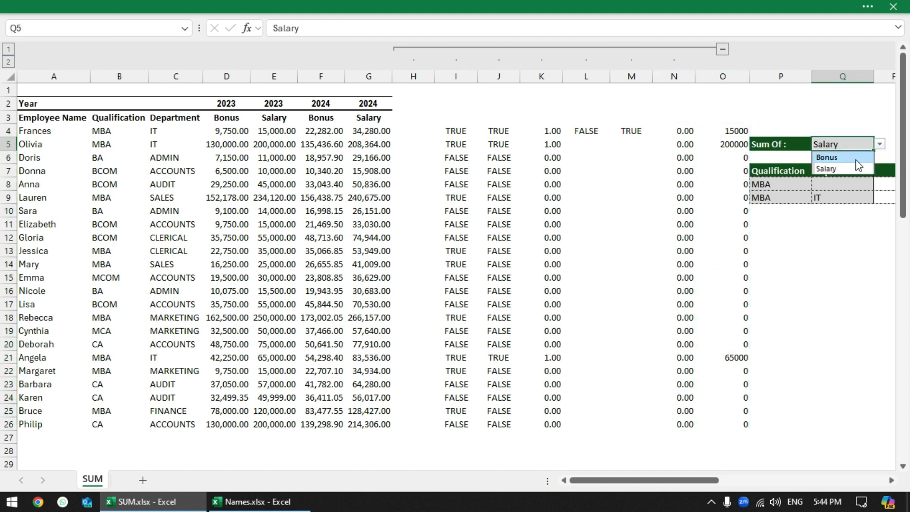
click(834, 157)
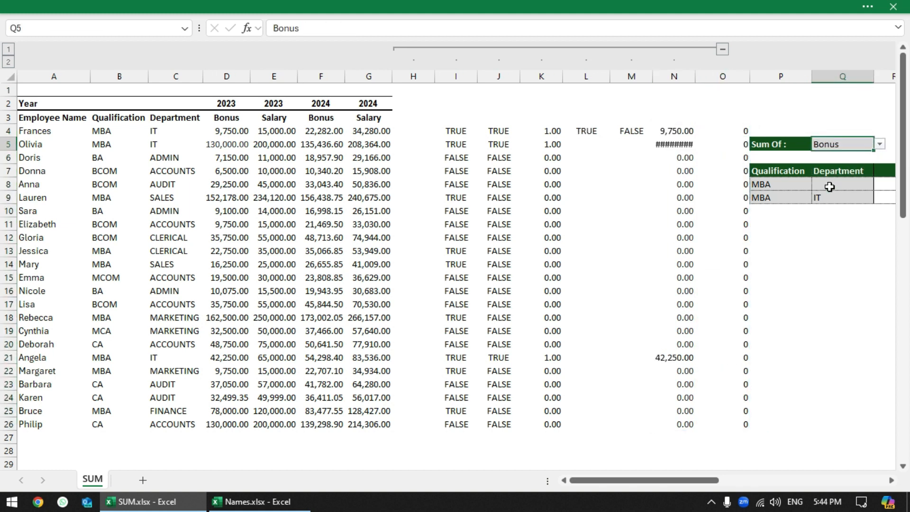
double_click(695, 76)
double_click(665, 131)
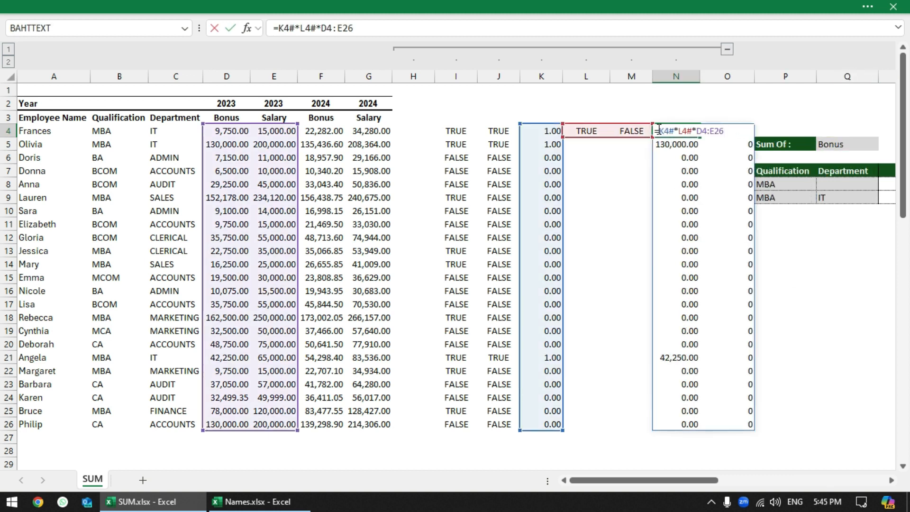
key(Escape)
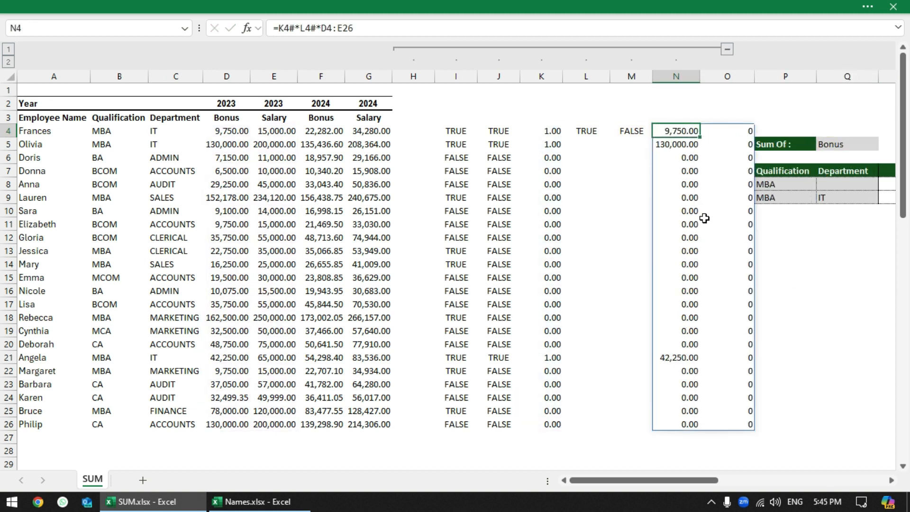
Clear all the helper array formulas in I4:O4.
click(488, 132)
drag(464, 129, 710, 130)
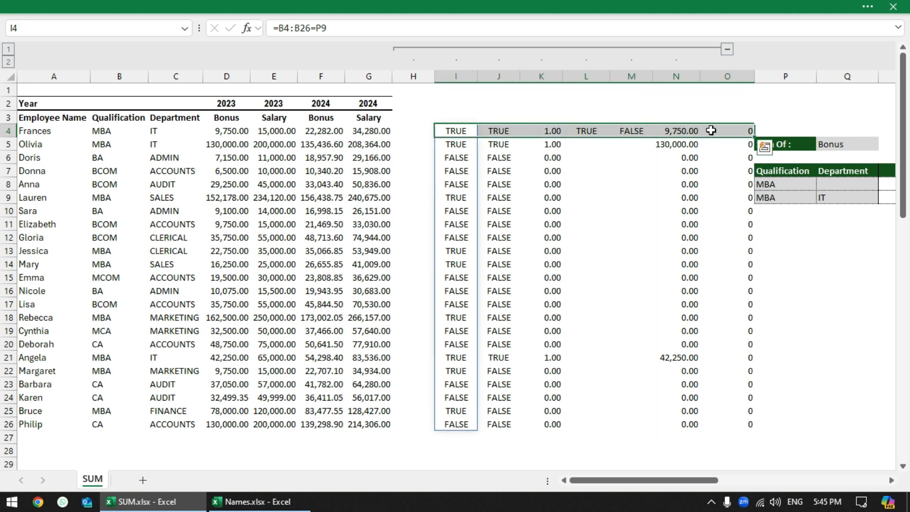
key(Delete)
Collapse the grouped helper columns and clear the existing results under the SUM header in R8 and R9.
click(725, 49)
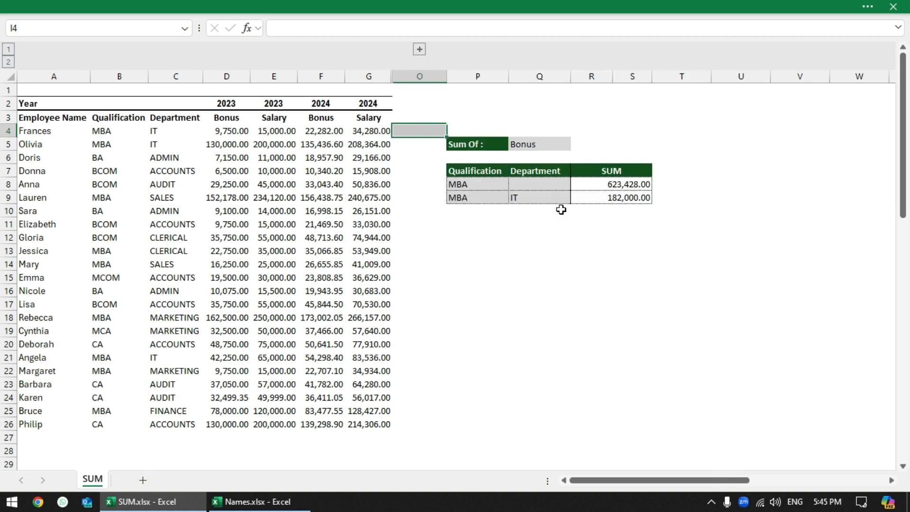
drag(609, 217, 609, 184)
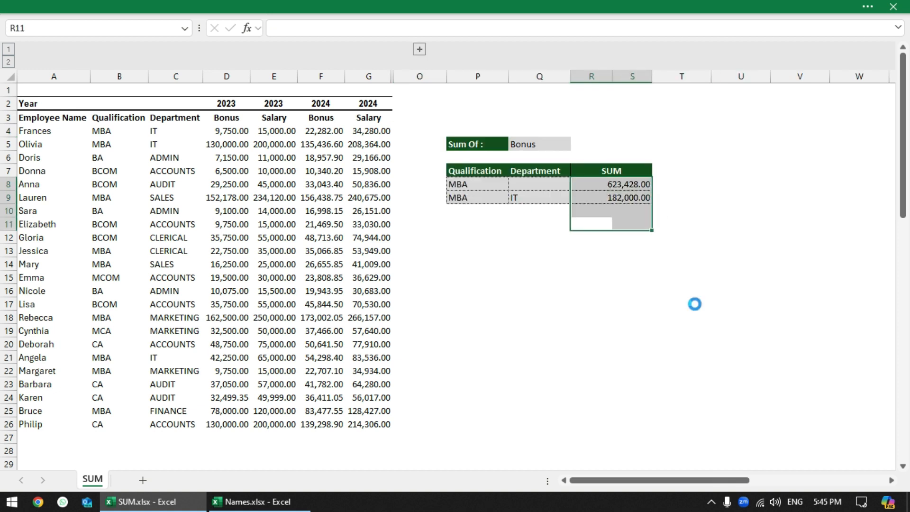
key(Delete)
Begin a SUM formula in R8 with the qualification test (P8=B4:B26) in its own parentheses, followed by a multiplication sign.
click(609, 186)
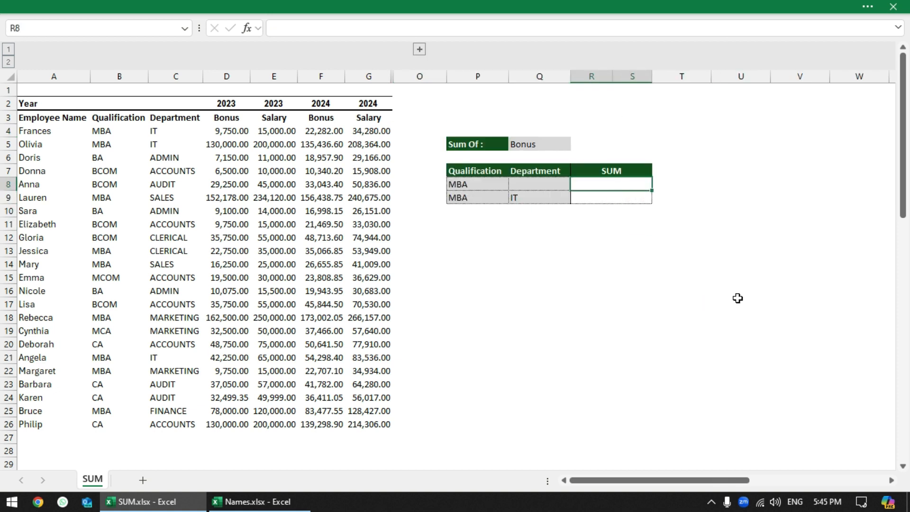
text(=sum()
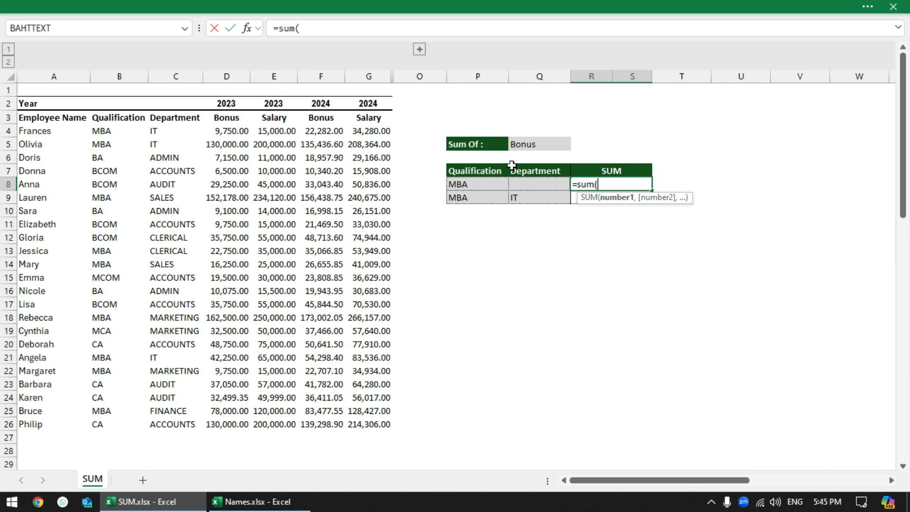
click(480, 184)
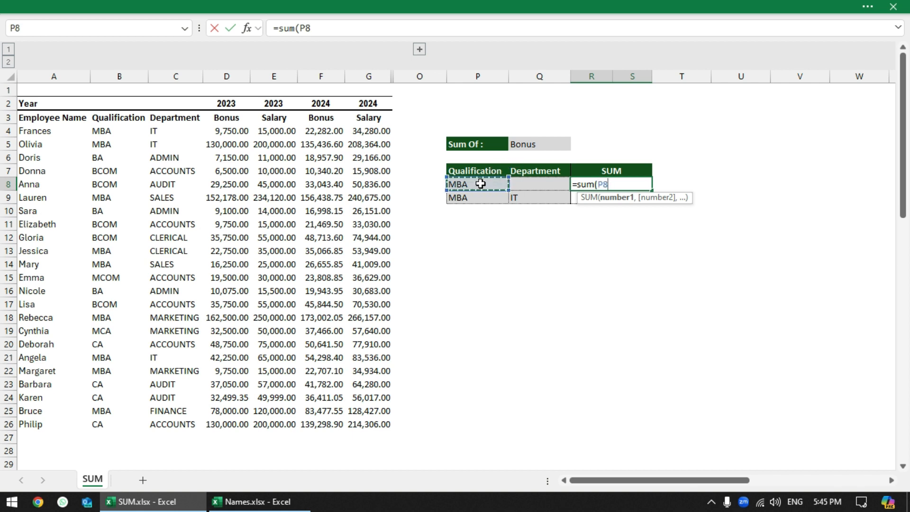
text(=)
drag(116, 128, 117, 417)
text())
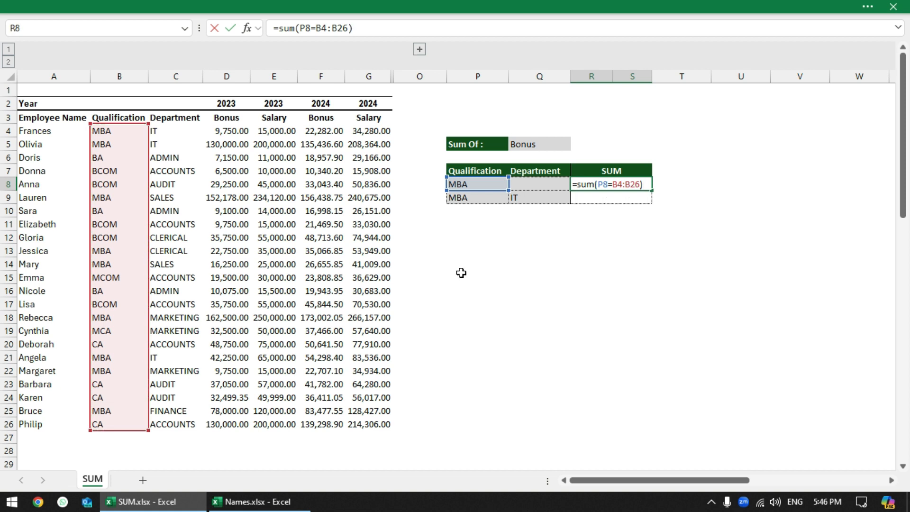
click(598, 185)
text(()
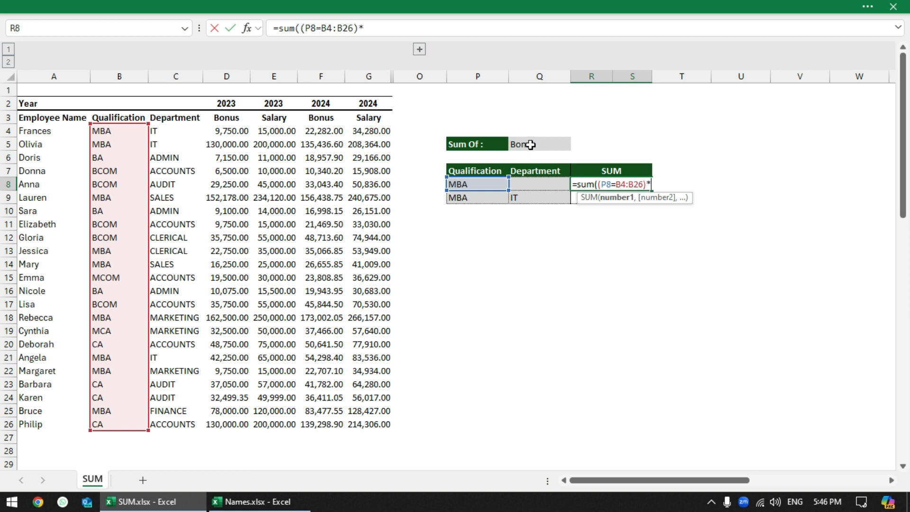
Add the header test (D3:E3=Q5), in its own parentheses, to the SUM formula in R8.
drag(221, 122, 273, 119)
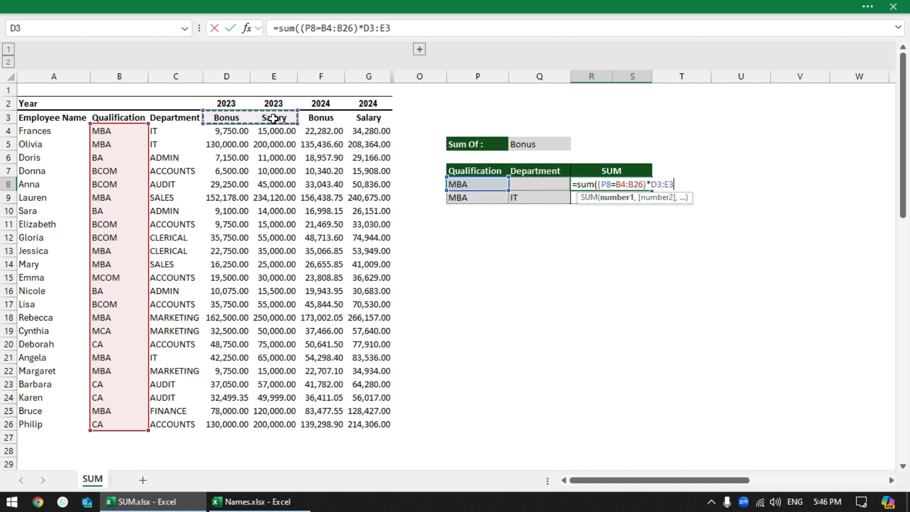
text(=)
click(535, 144)
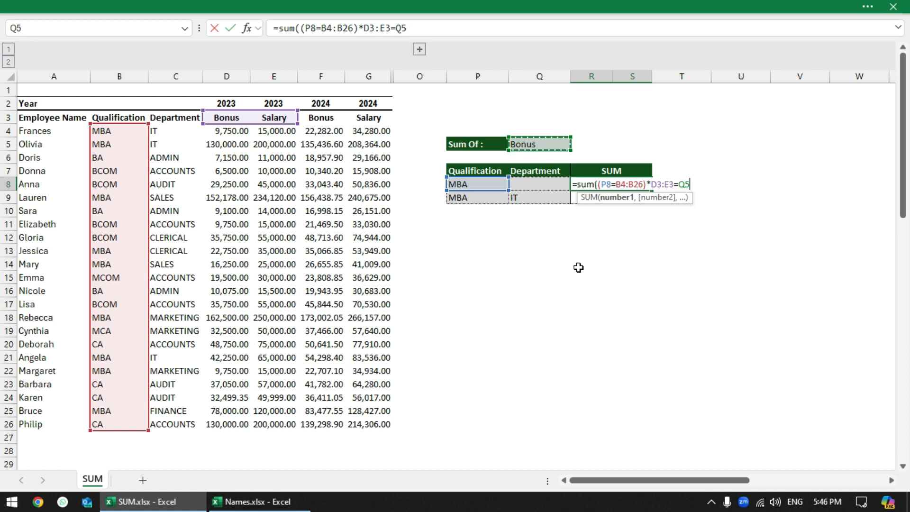
text())
click(651, 185)
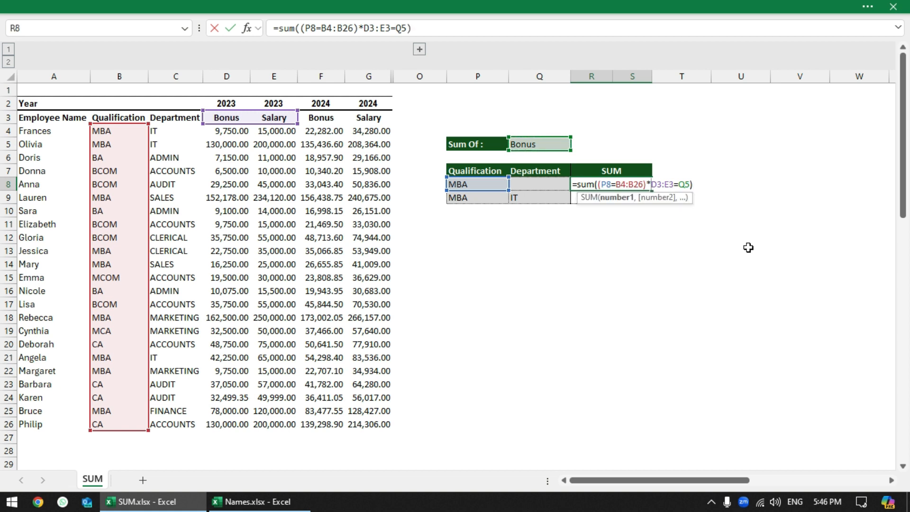
text(()
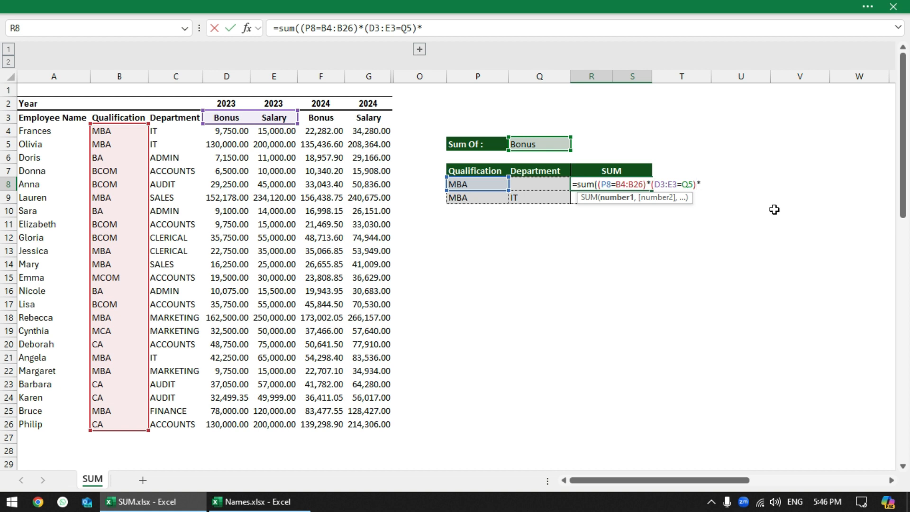
Multiply the tests in the R8 formula by the 2023 amounts in D4:E26, close the SUM and enter it.
drag(222, 133, 290, 428)
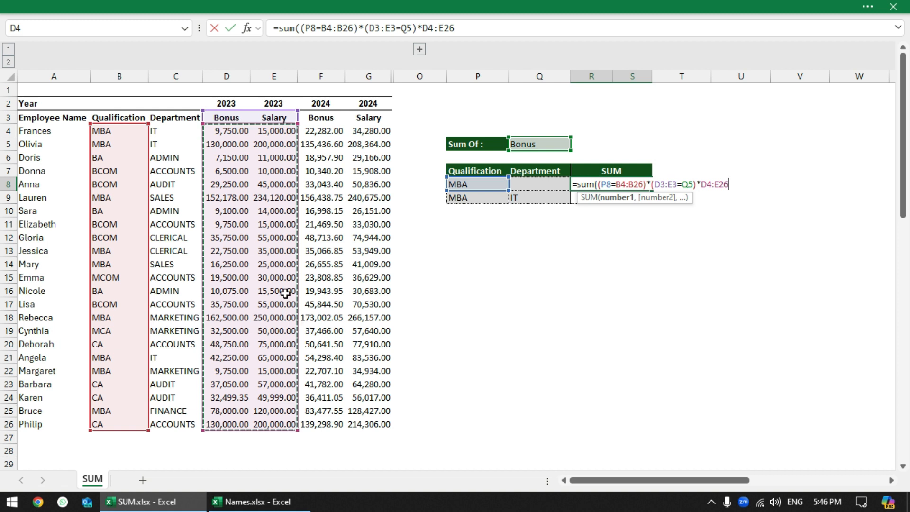
text())
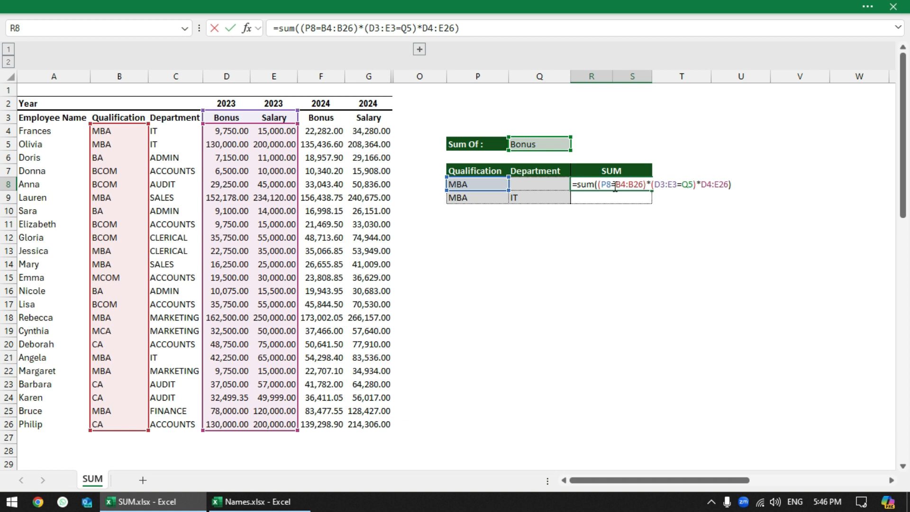
key(ctrl+Return)
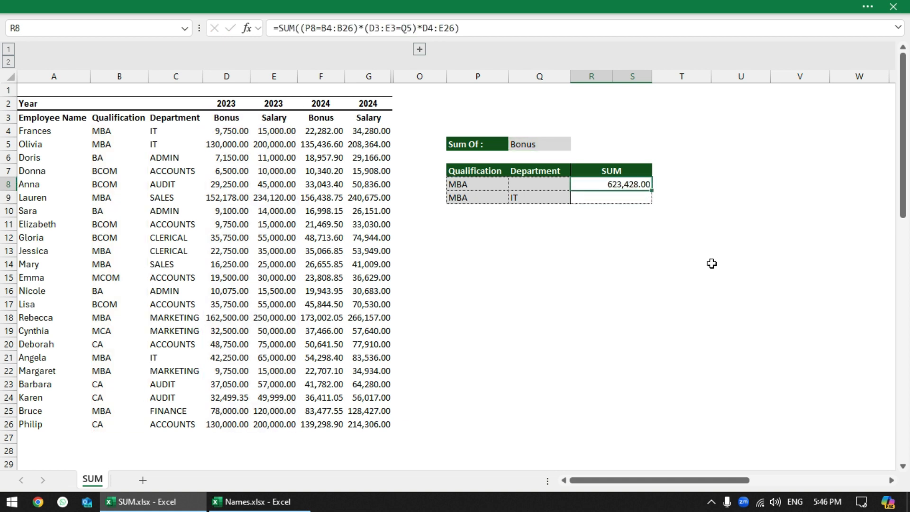
Test the R8 total by changing the qualification in P8 to BA, to CA, and back to MBA.
click(493, 186)
text(BA)
key(Return)
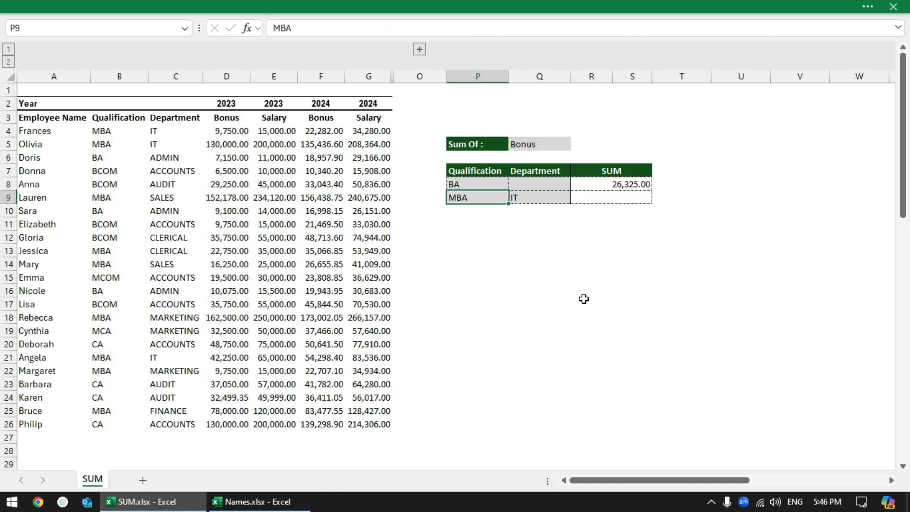
click(586, 185)
click(490, 184)
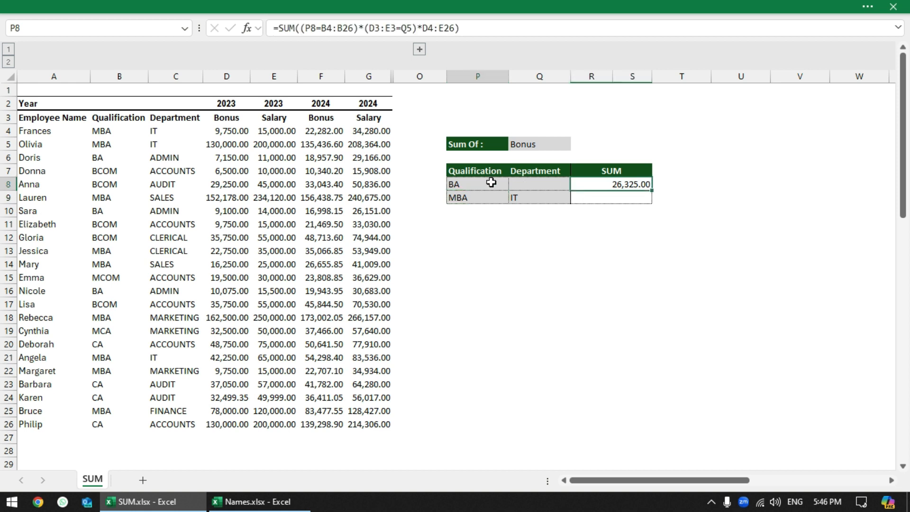
text(CA)
key(ctrl+Return)
text(MBA)
key(ctrl+Return)
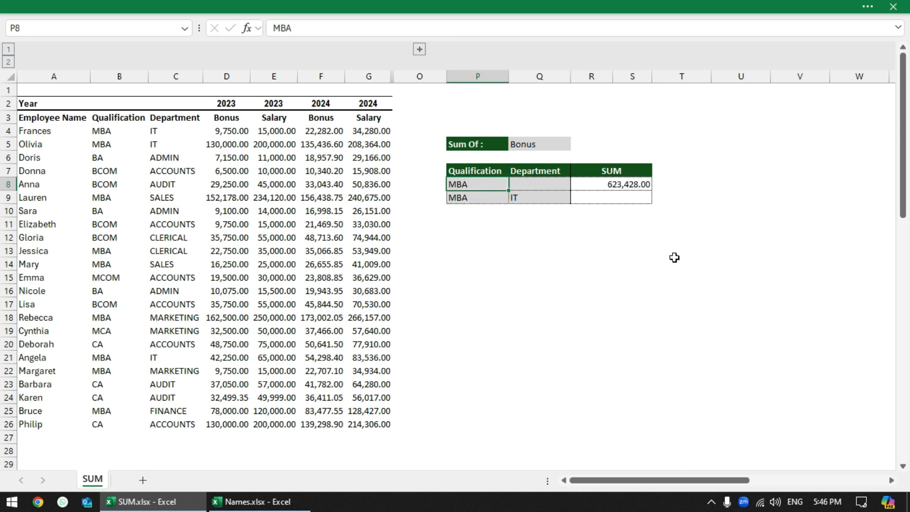
Set the Sum Of selector in Q5 to Salary and check the SUM result in R8 against its criteria cells.
click(560, 143)
click(576, 143)
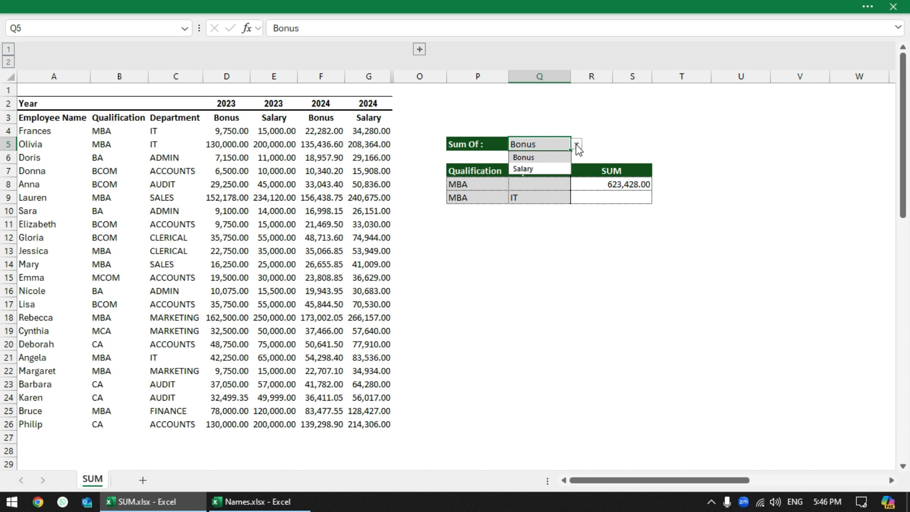
click(544, 168)
click(593, 186)
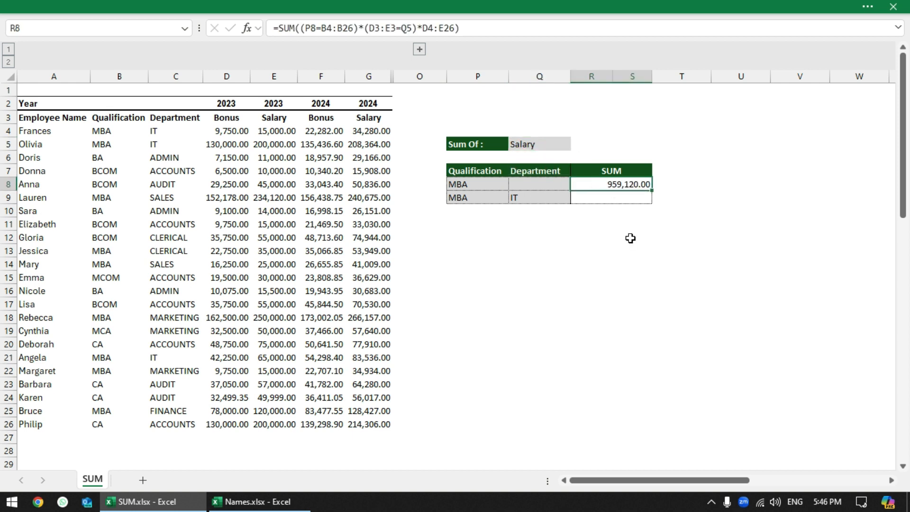
click(486, 186)
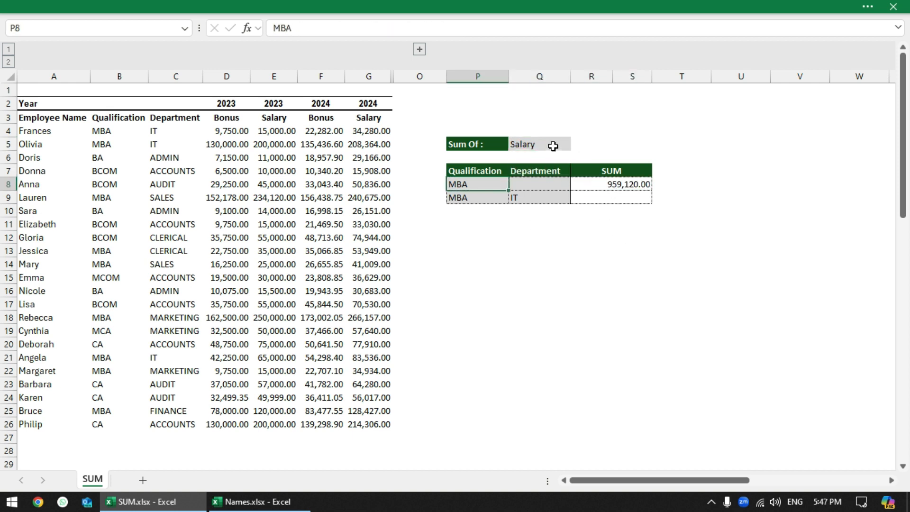
click(551, 143)
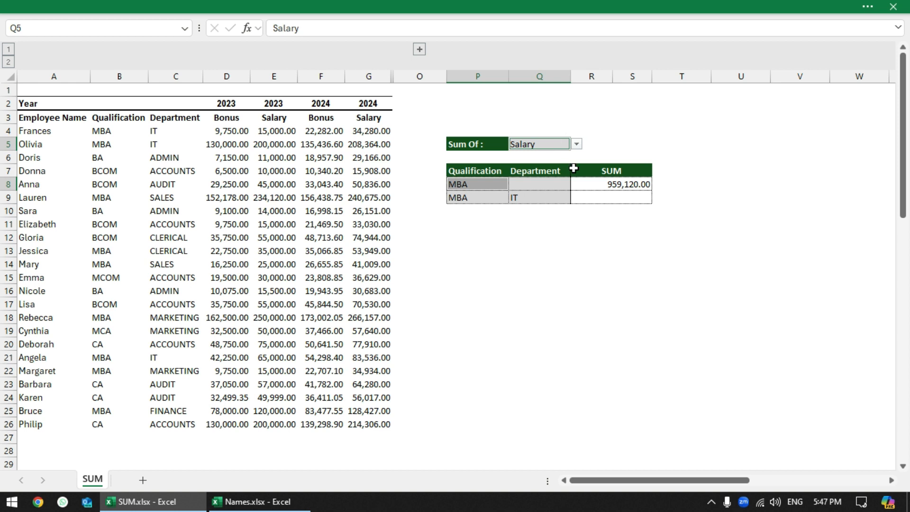
click(595, 184)
drag(549, 199, 546, 171)
Copy the formula text from R8 into R9, keeping its cell references the same.
click(603, 186)
key(F2)
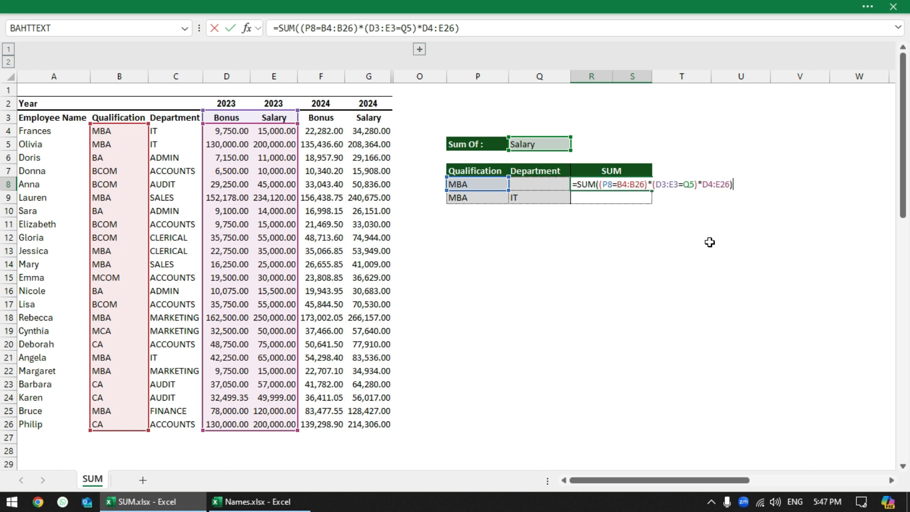
key(Return)
key(ctrl+v)
key(Return)
Insert the department test (C4:C26=Q9) before D4:E26 in the R9 formula and point its qualification criterion to P9.
key(F2)
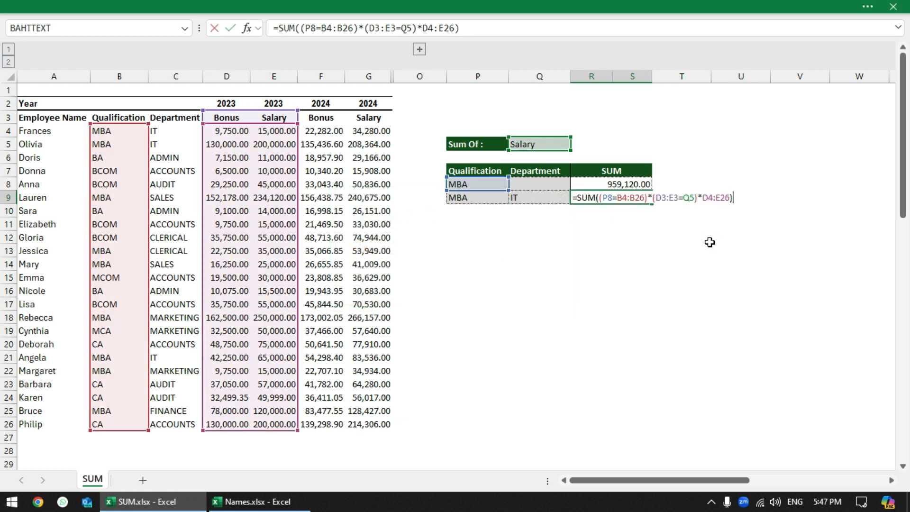
click(696, 198)
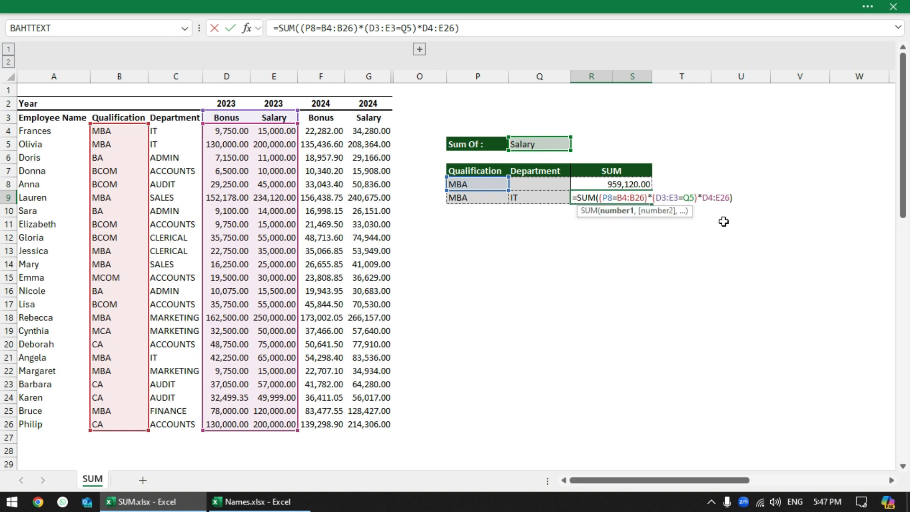
text(*()
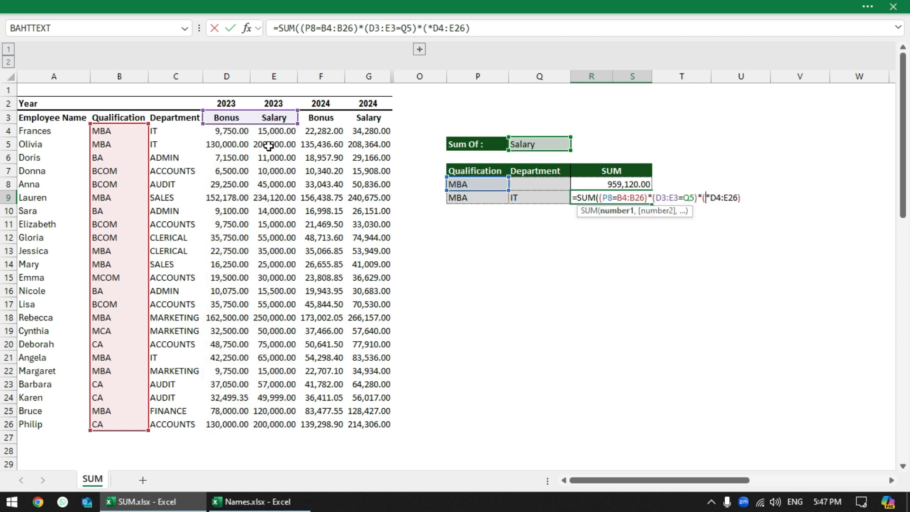
drag(194, 131, 174, 421)
text(=)
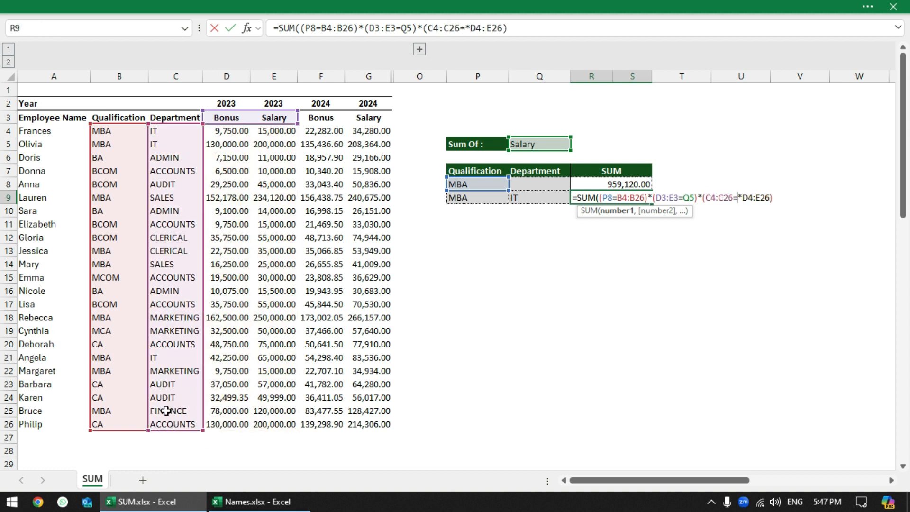
click(537, 201)
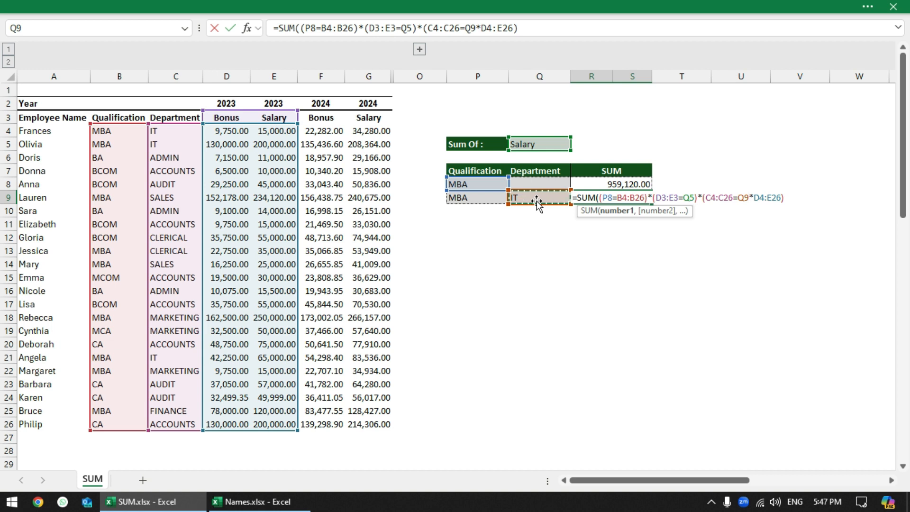
text())
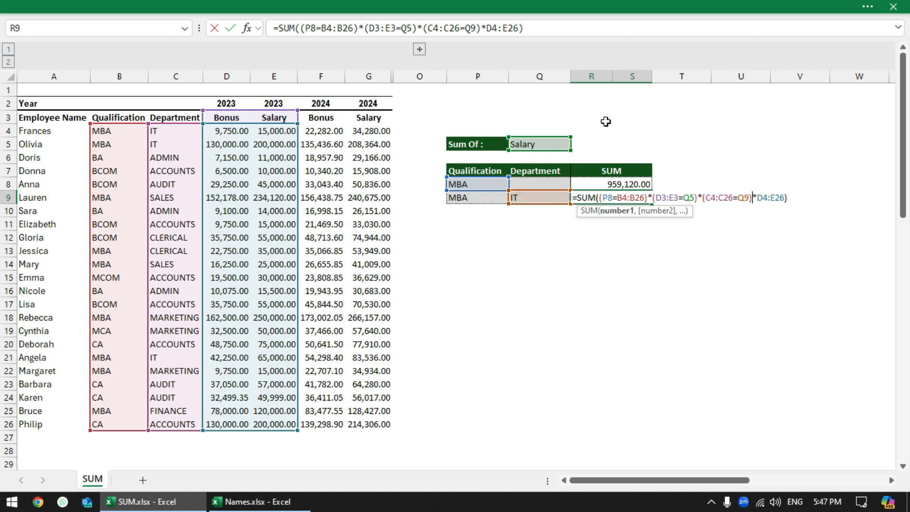
click(486, 201)
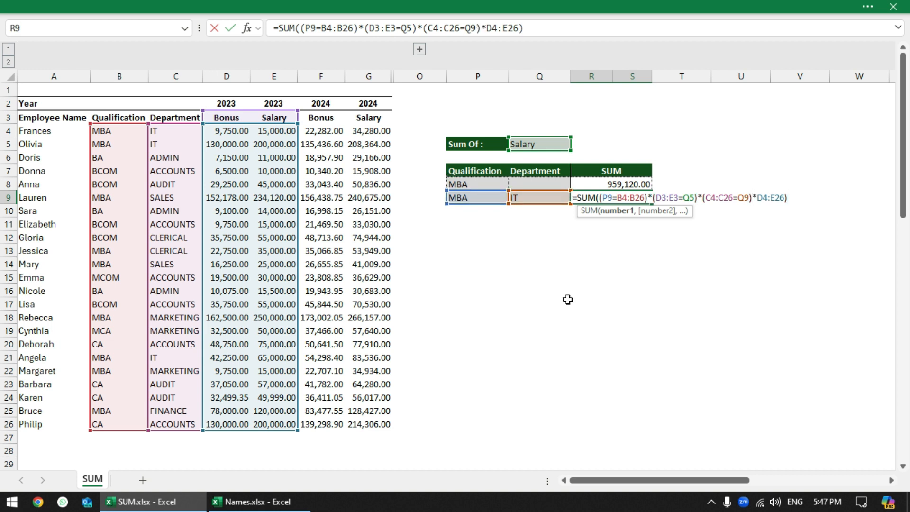
key(Return)
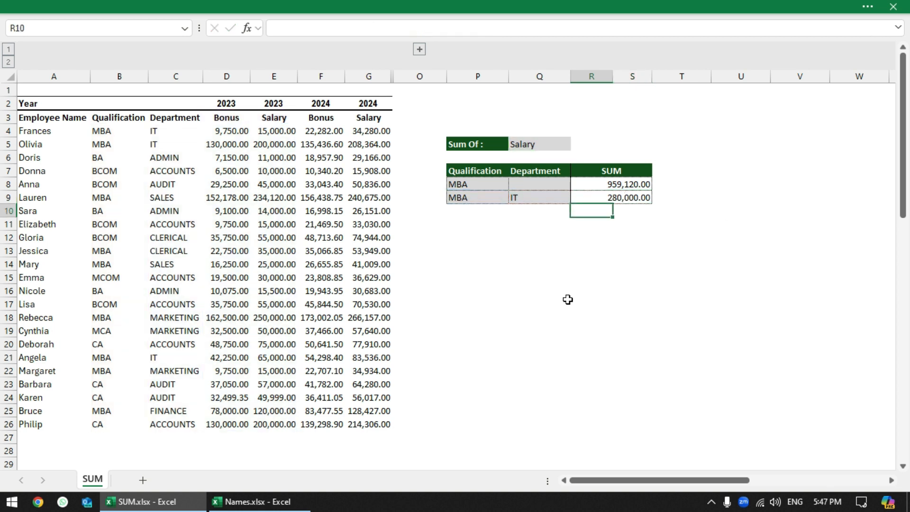
Test the R9 formula with Audit as the department in Q9, and clear that entry.
key(Up)
key(Left)
text(Audit)
key(Return)
key(Up)
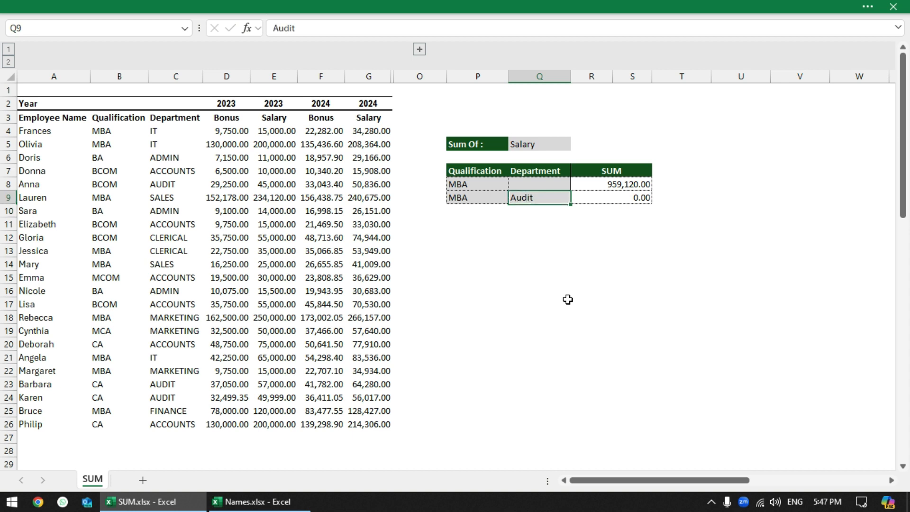
key(Right)
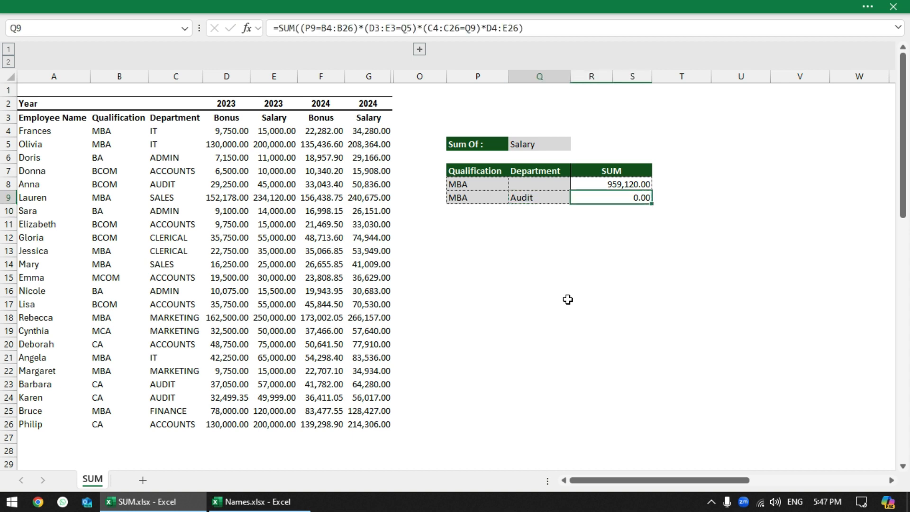
key(Left)
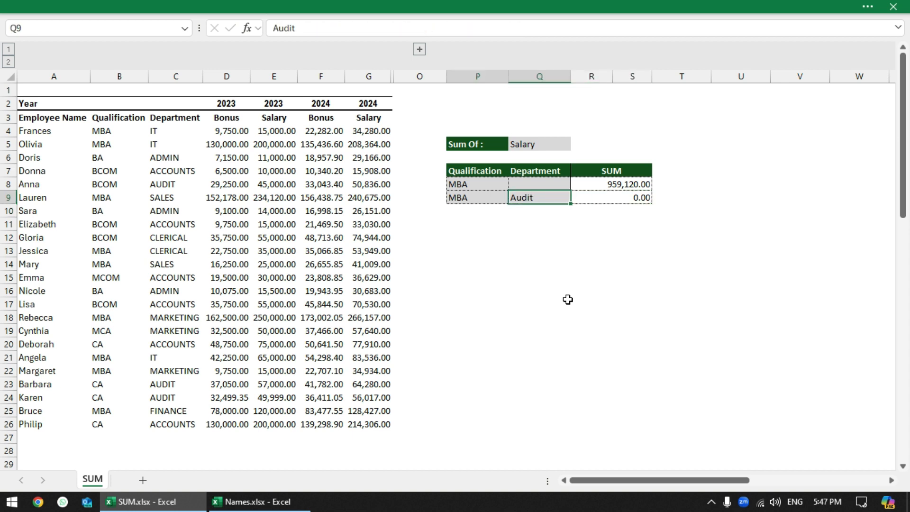
key(shift+Left)
key(Right)
key(Left)
key(Delete)
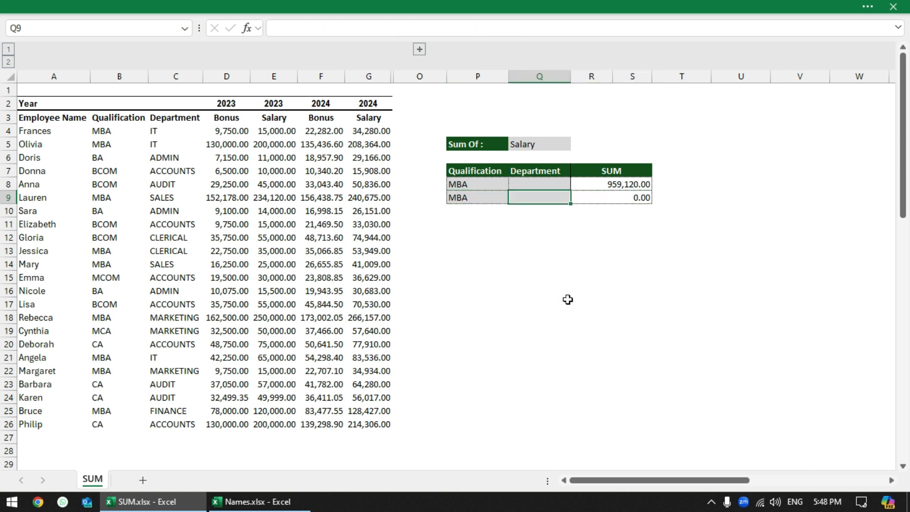
Set the department criterion in Q9 to MARKETING.
text(MARKETING)
key(Return)
key(Up)
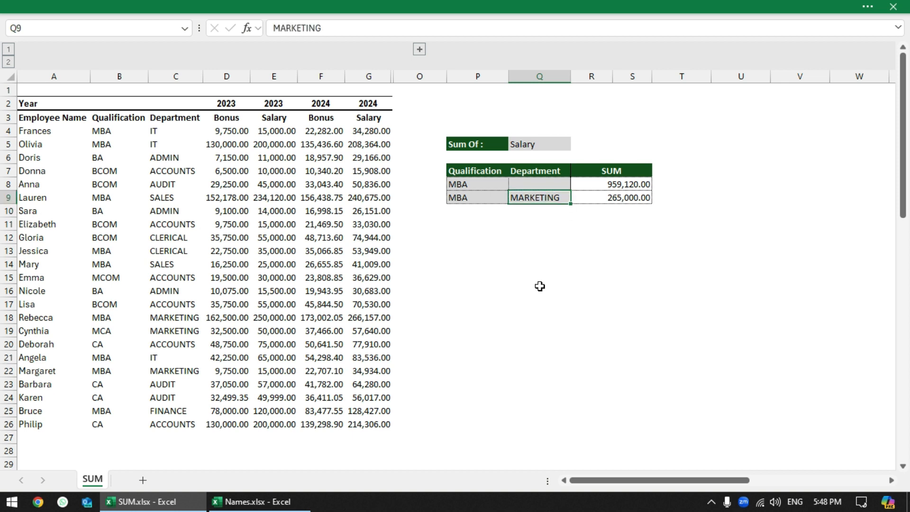
Turn on filters for the employee table and filter the Qualification column to MBA only.
click(108, 317)
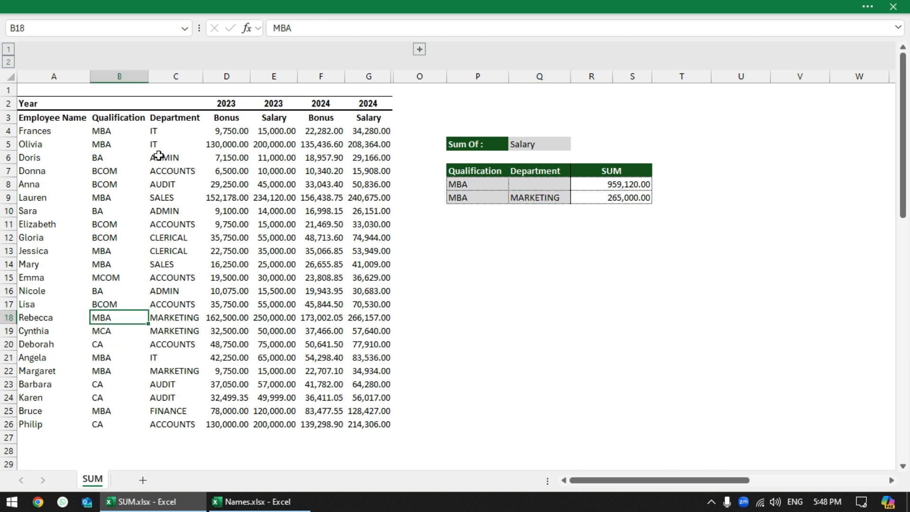
click(141, 133)
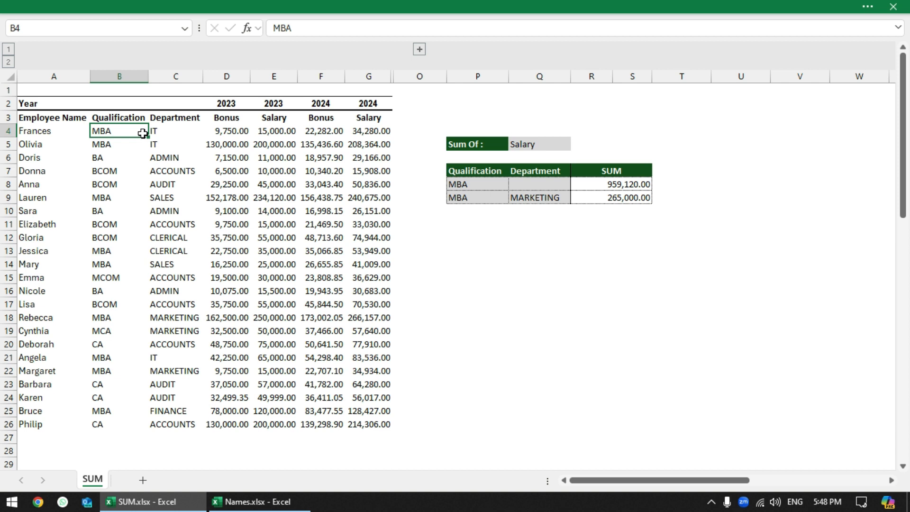
key(ctrl+shift+l)
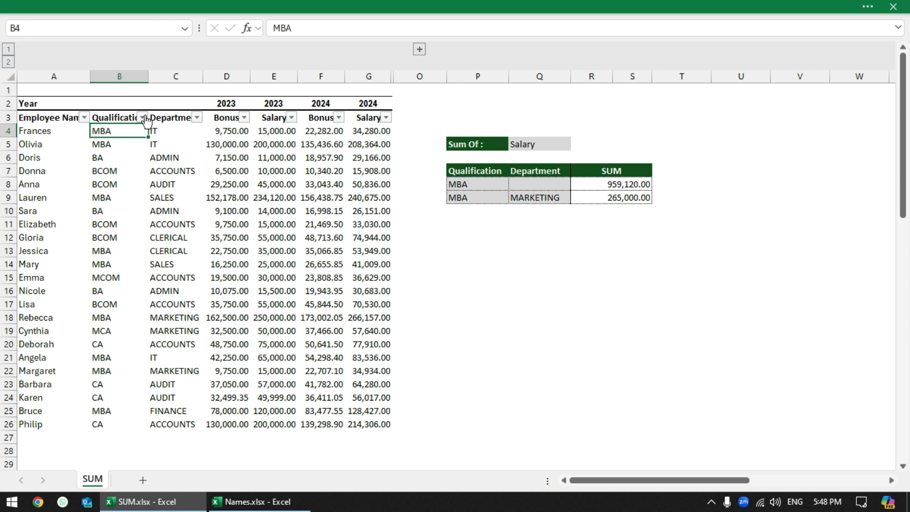
click(142, 117)
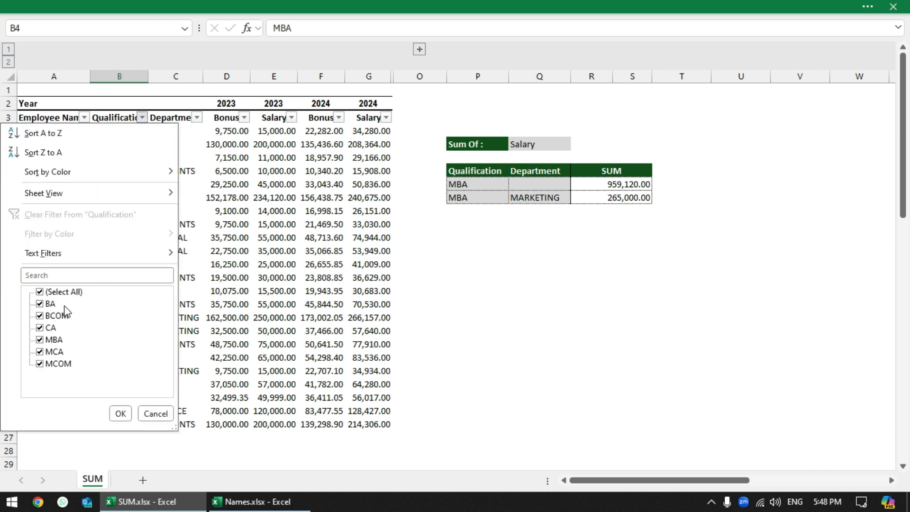
click(40, 292)
click(39, 339)
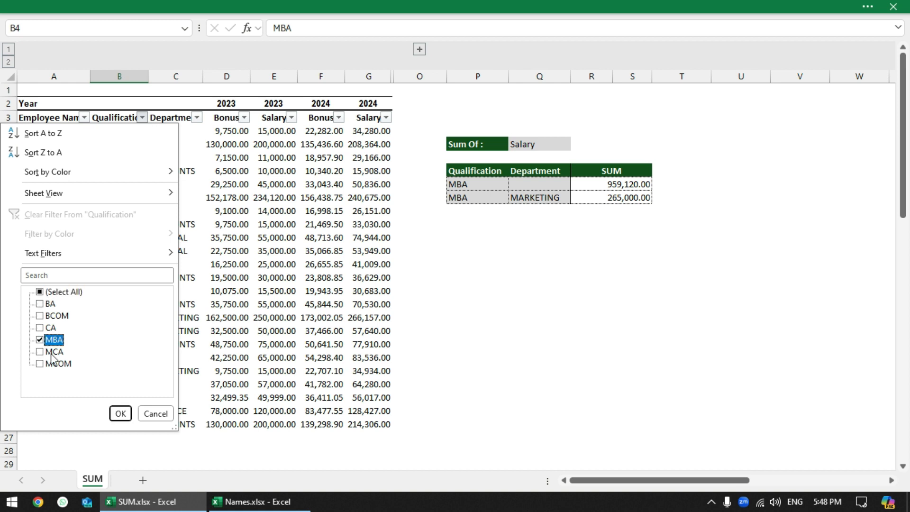
click(120, 413)
Filter the Department column to MARKETING only.
click(196, 117)
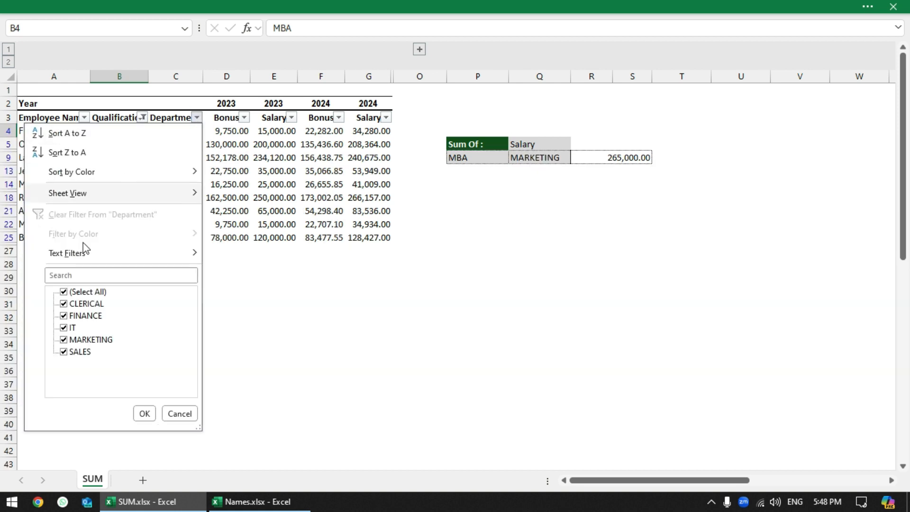
click(65, 293)
click(65, 292)
click(63, 339)
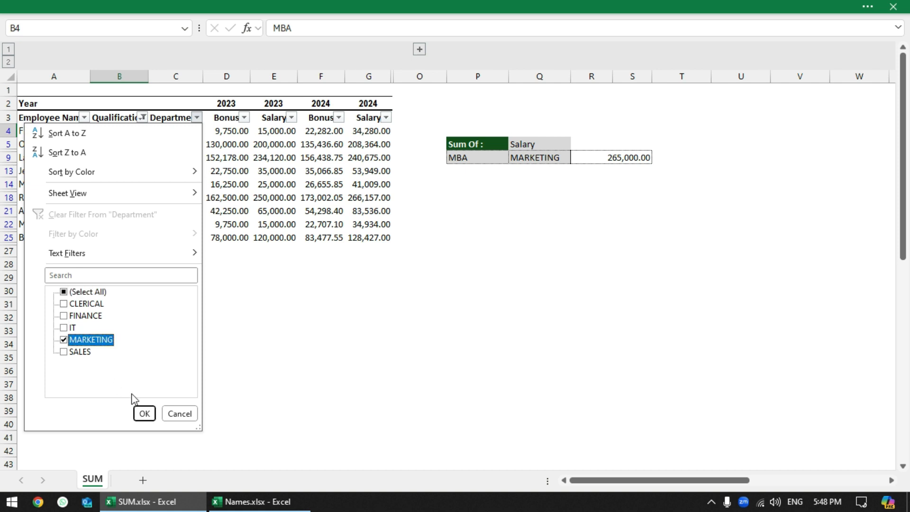
click(144, 413)
Check the sums of the filtered 2023 Bonus cells and the filtered 2023 Salary cells.
drag(216, 131, 217, 142)
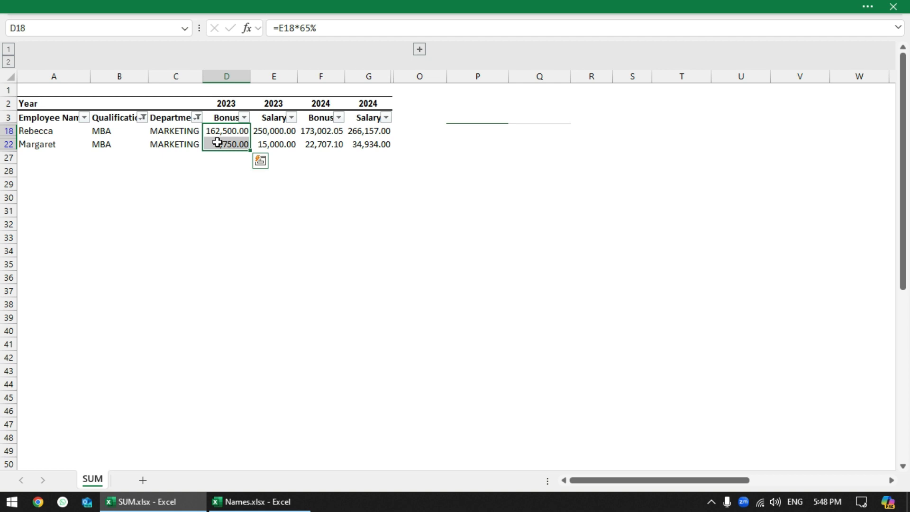
key(ctrl+shift+F1)
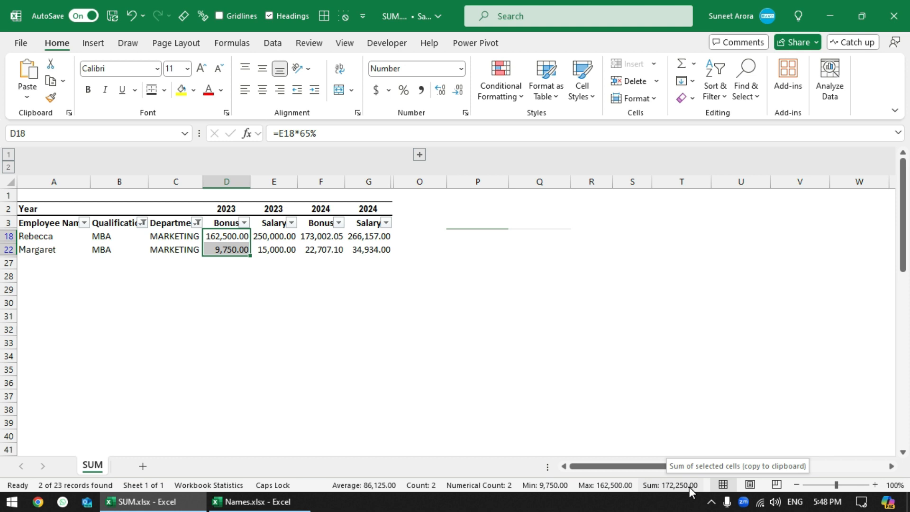
drag(281, 237, 283, 248)
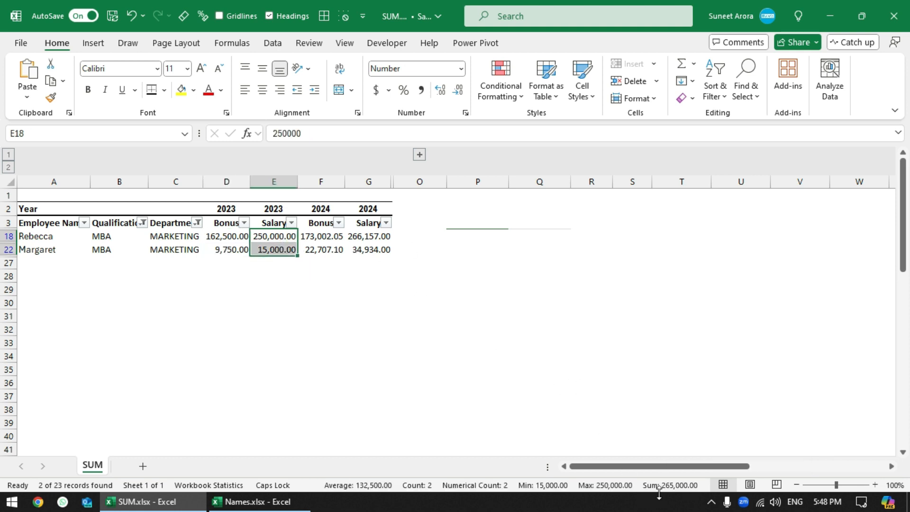
click(281, 236)
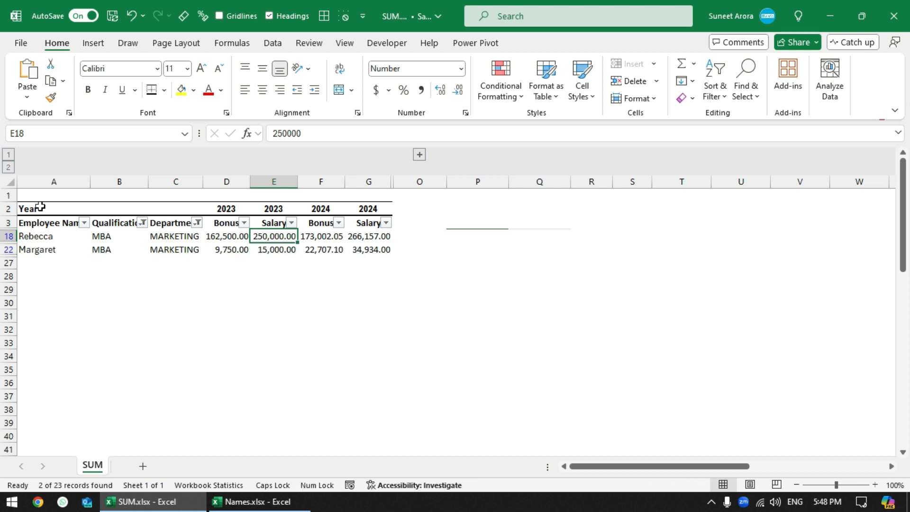
Clear the filters from the Department and Qualification columns.
click(196, 223)
click(86, 270)
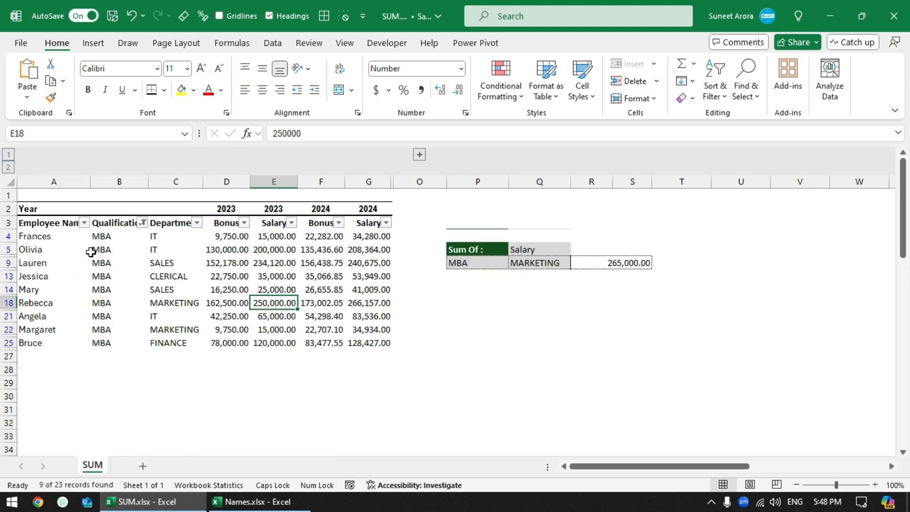
click(142, 222)
click(612, 299)
click(627, 268)
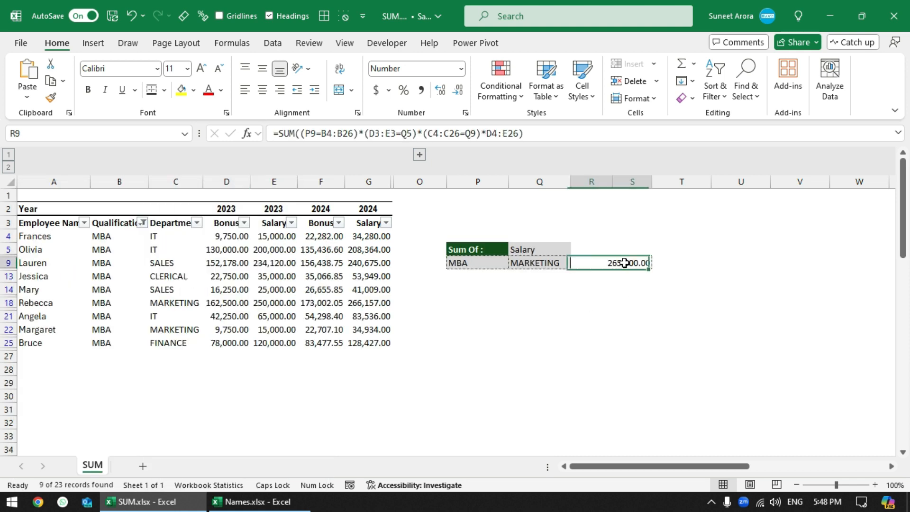
click(142, 223)
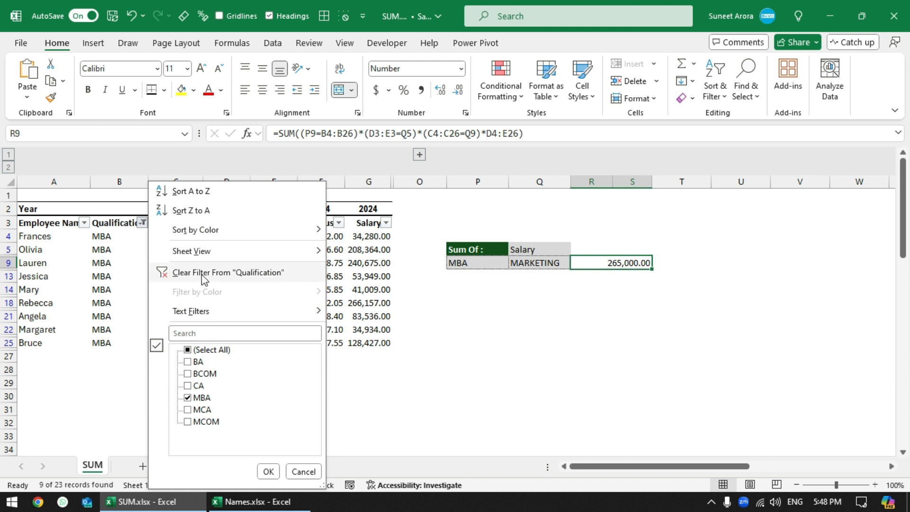
click(217, 272)
Examine the ranges referenced by the SUM formula in R9.
click(587, 329)
click(612, 304)
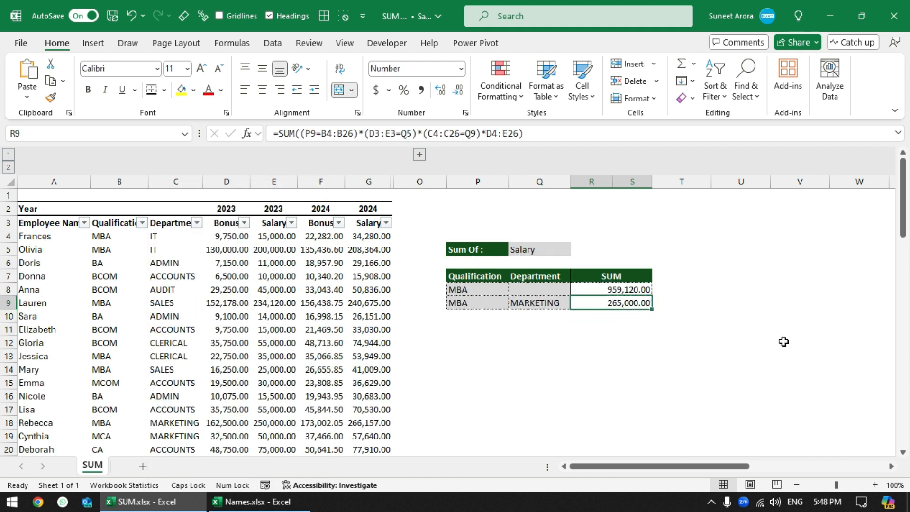
key(F2)
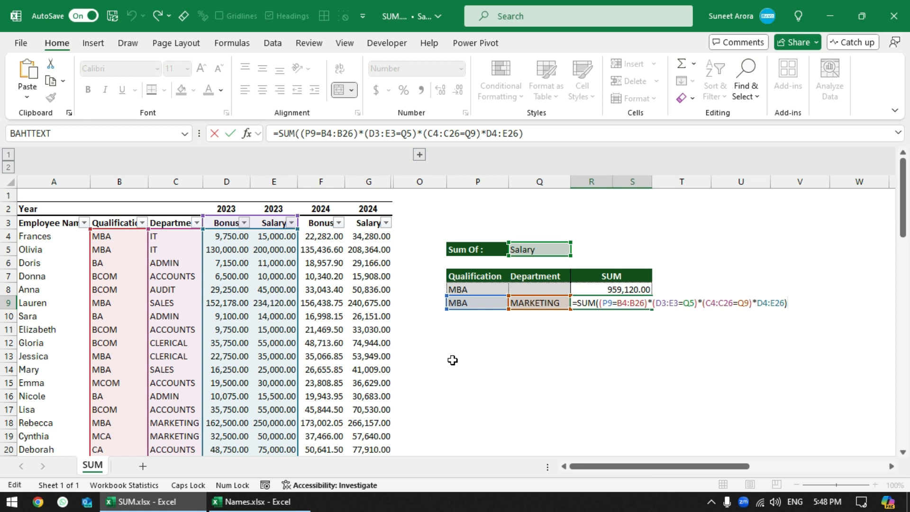
key(ctrl+Return)
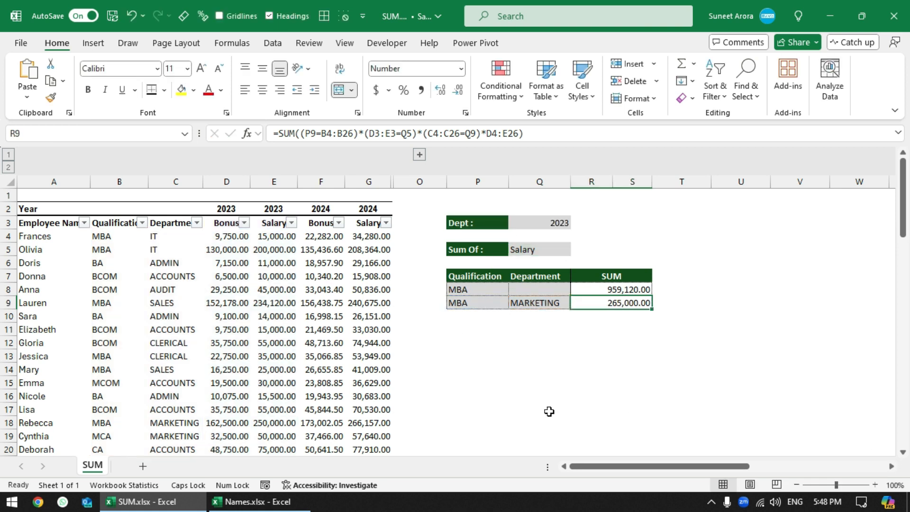
Switch the year in Q3 to 2024 and back to 2023.
click(540, 227)
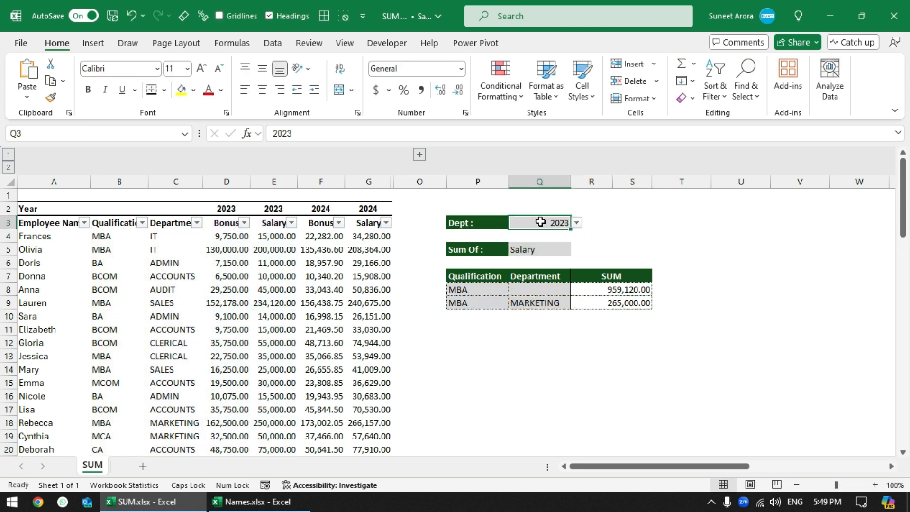
click(576, 224)
click(559, 247)
click(577, 223)
click(561, 237)
Insert the year test (D2:G2=Q3) before D4:E26 in the R8 formula.
click(589, 286)
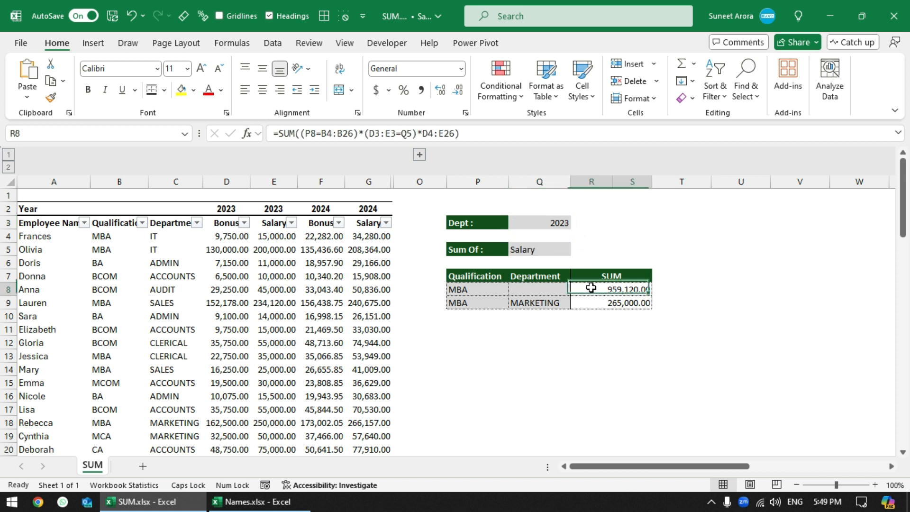
key(F2)
key(Left)
key(Left)
key(Left)
key(Left)
key(Left)
key(Left)
key(Left)
key(Left)
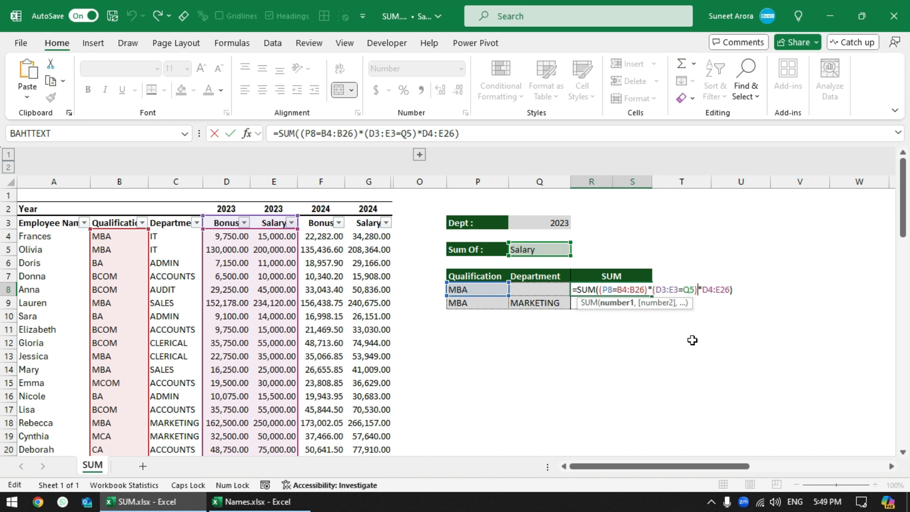
text(*(*)
drag(216, 206, 364, 216)
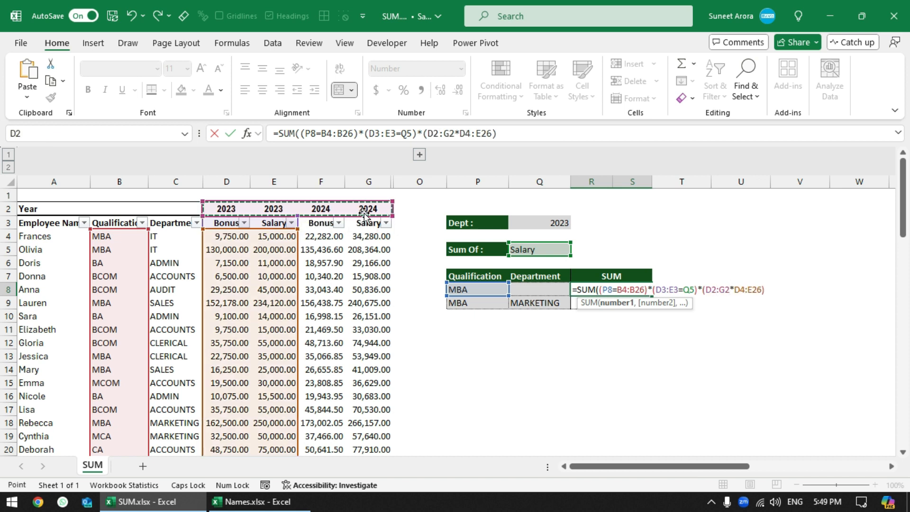
text(=)
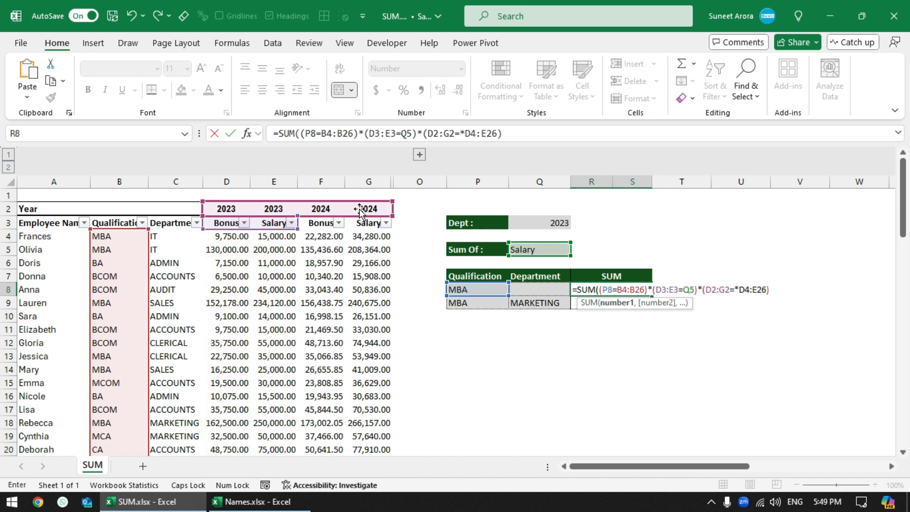
click(541, 223)
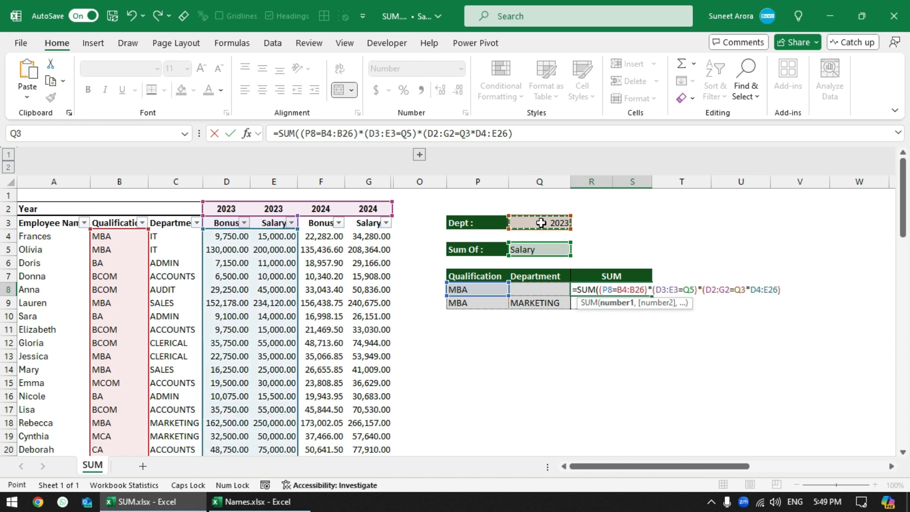
text())
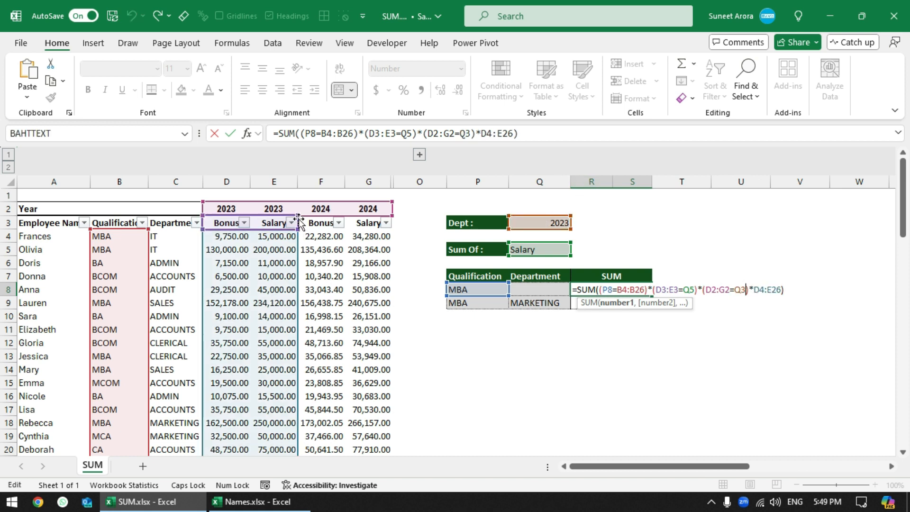
Extend the R8 formula's header range to D3:G3 and its sum range to D4:G26.
drag(299, 216, 393, 217)
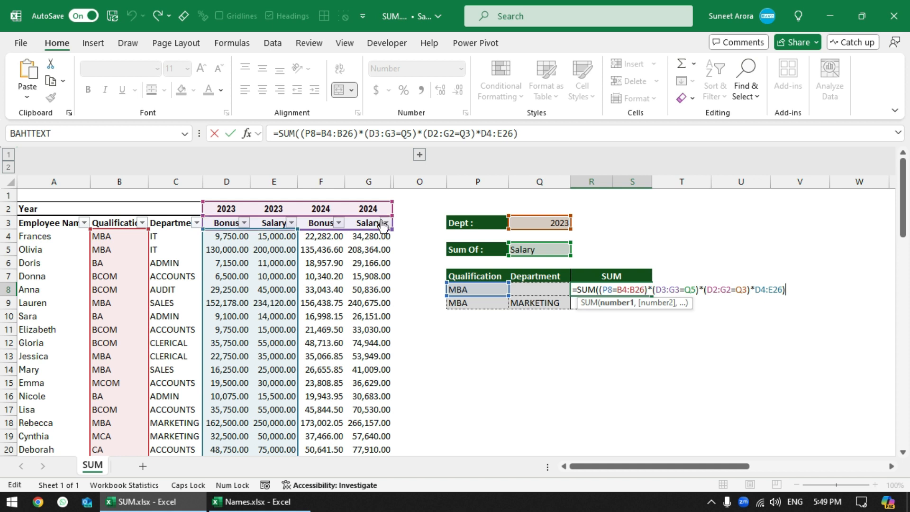
scroll(361, 265, down, 4)
drag(298, 375, 381, 378)
scroll(426, 374, up, 4)
key(Return)
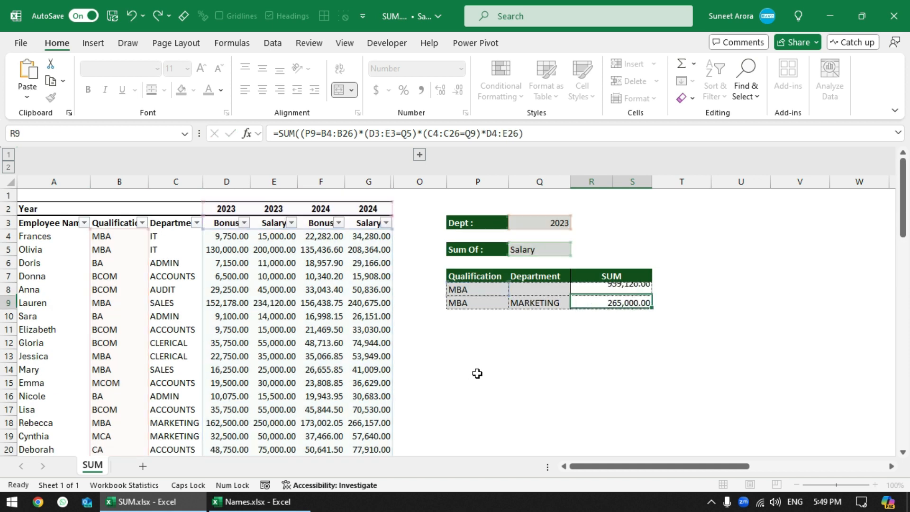
Review the R8 formula and test it by setting the year in Q3 to 2024, back to 2023, and again to 2024.
click(600, 288)
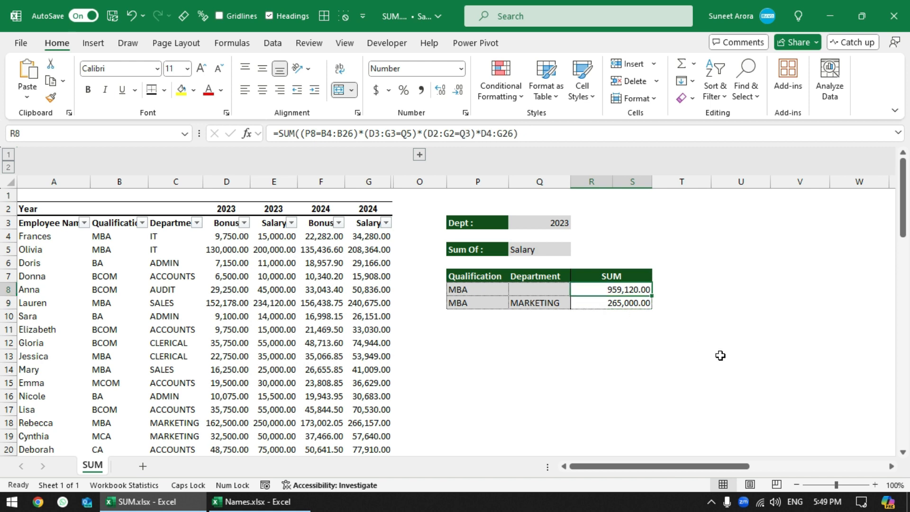
key(F2)
click(545, 223)
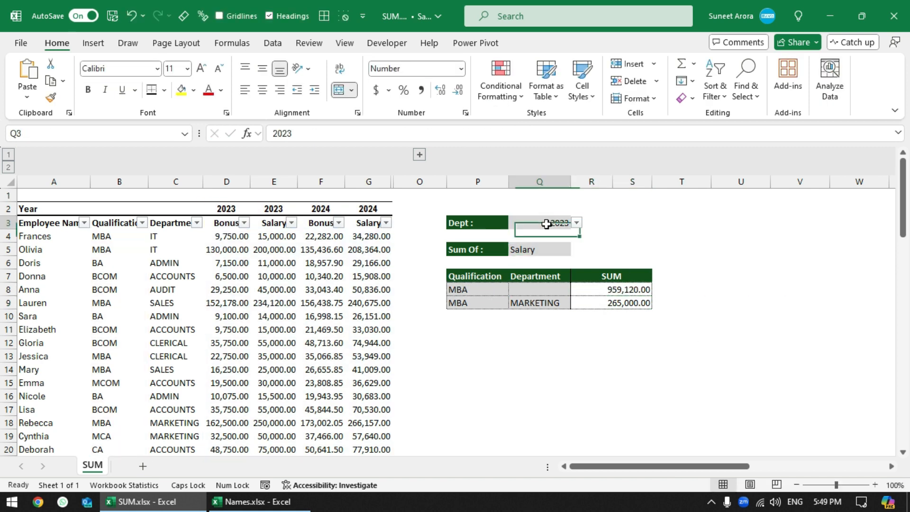
click(577, 225)
click(555, 244)
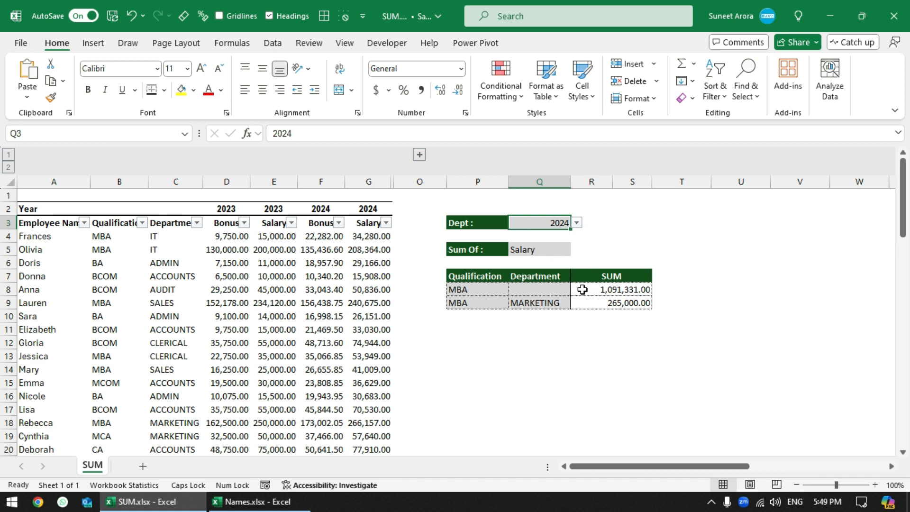
click(583, 288)
click(561, 223)
click(577, 225)
click(561, 236)
click(577, 222)
click(566, 247)
Change the label in P3 to "Year :".
click(506, 222)
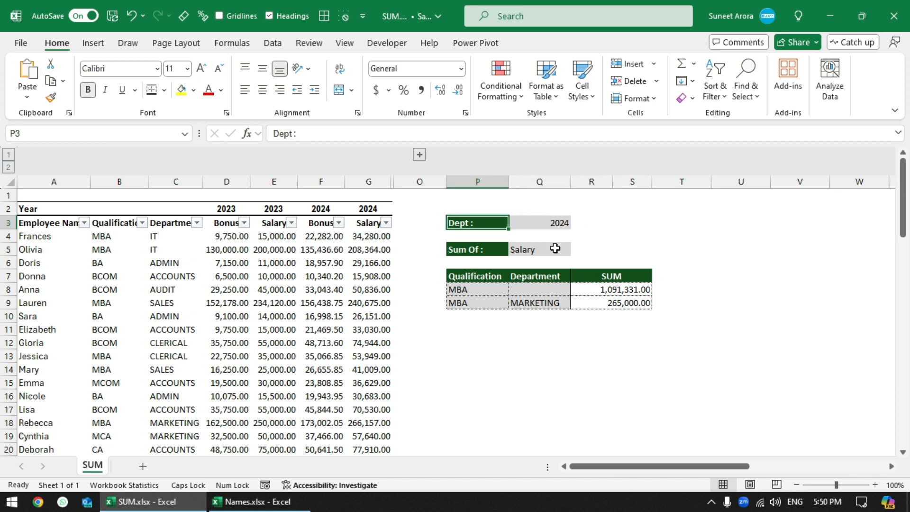
text(yEAR)
key(Return)
key(Up)
key(F2)
text(:)
key(Return)
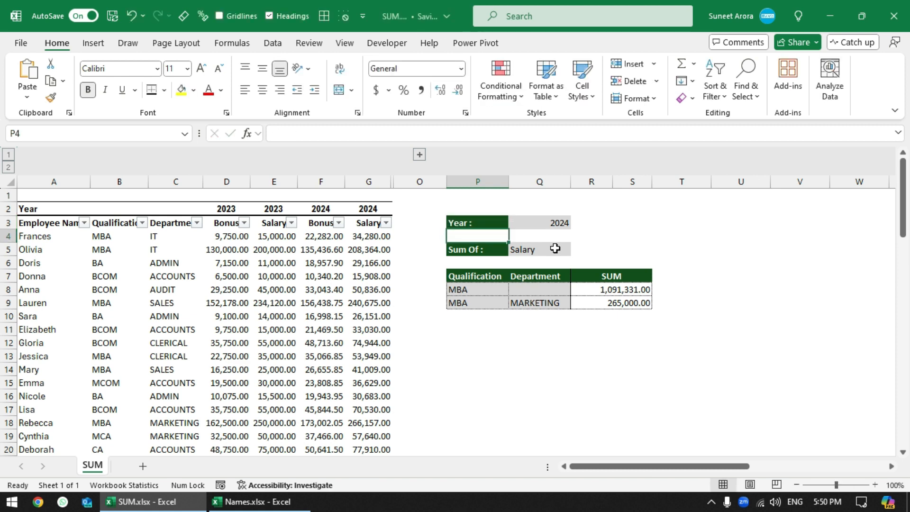
Examine the Year and Sum Of selectors, the criteria headings and the formula in R8.
click(538, 223)
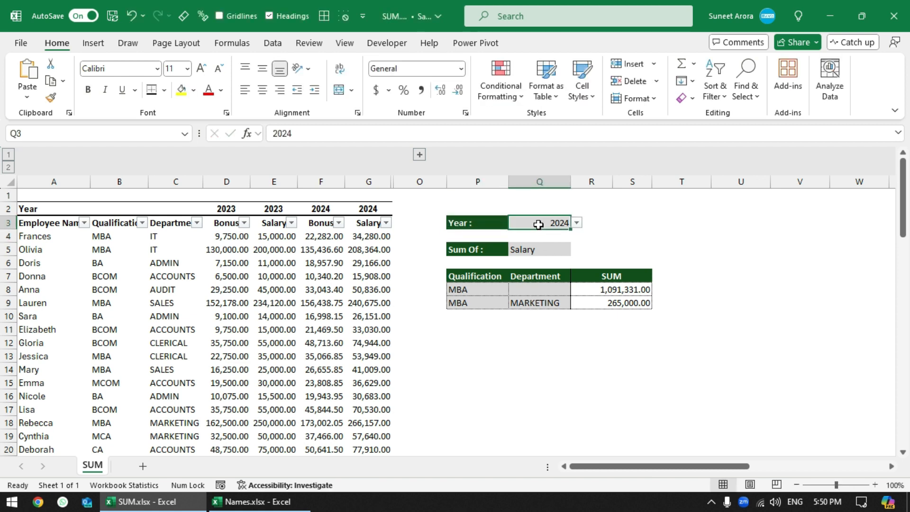
click(538, 250)
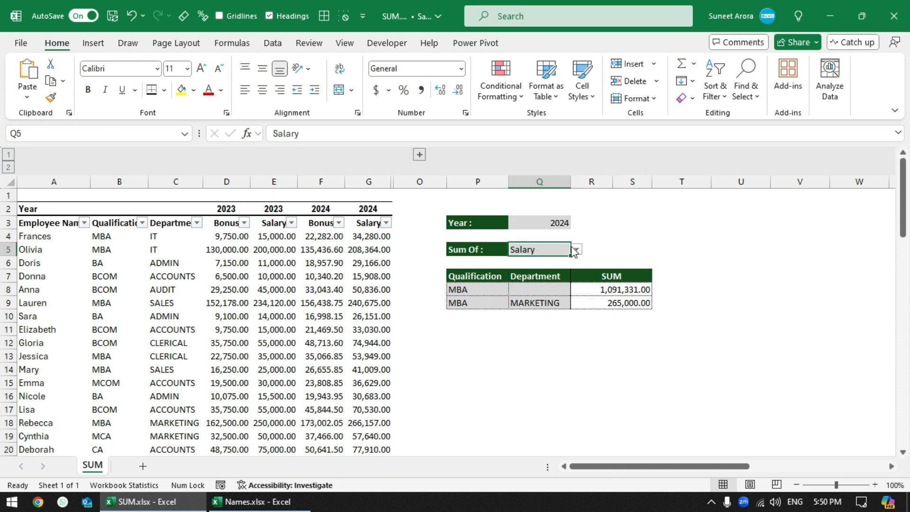
click(483, 278)
click(529, 277)
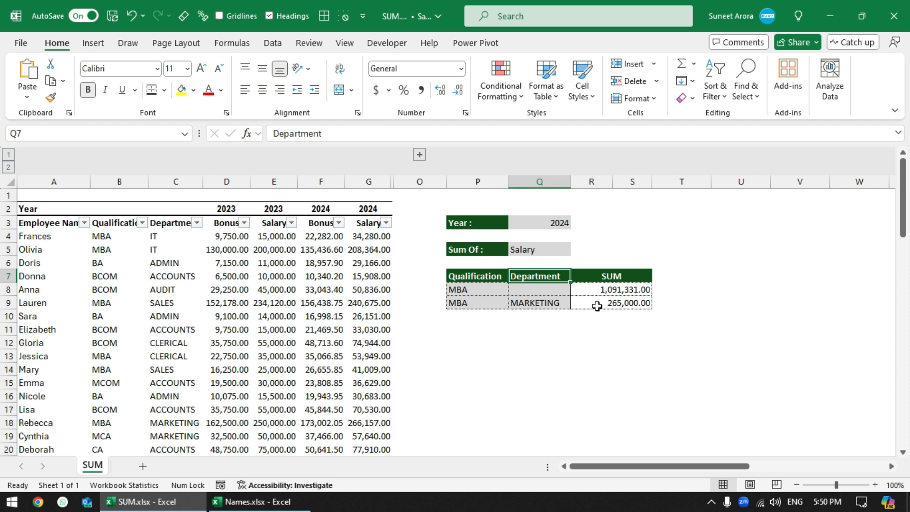
click(584, 288)
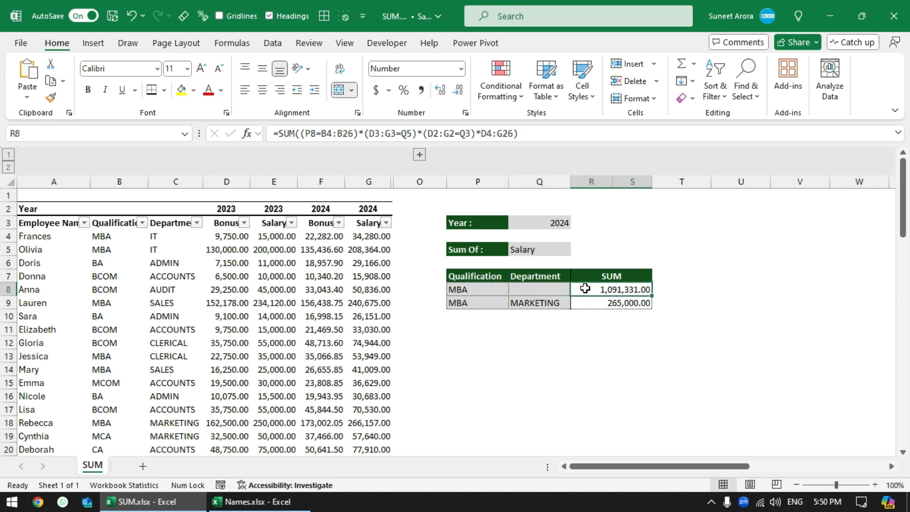